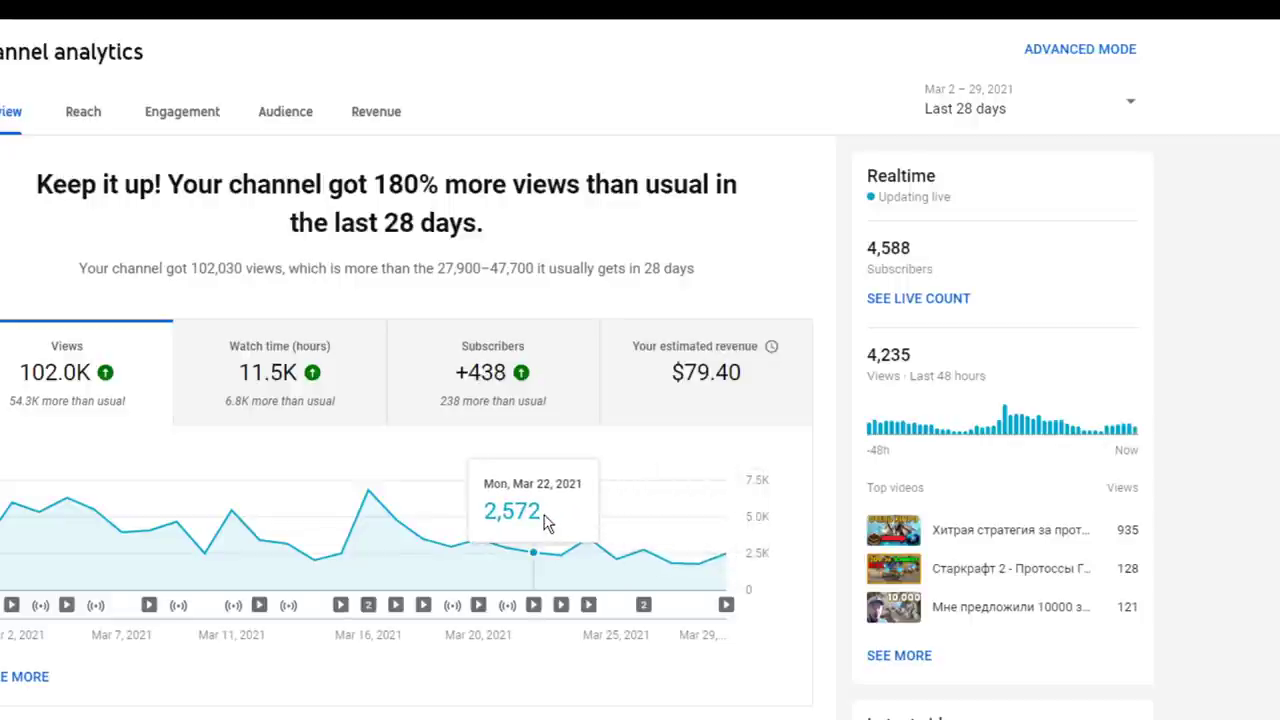
View the channel's estimated revenue and subscriber charts for the last 28 days
{"action": "left_click", "coordinate": [671, 425]}
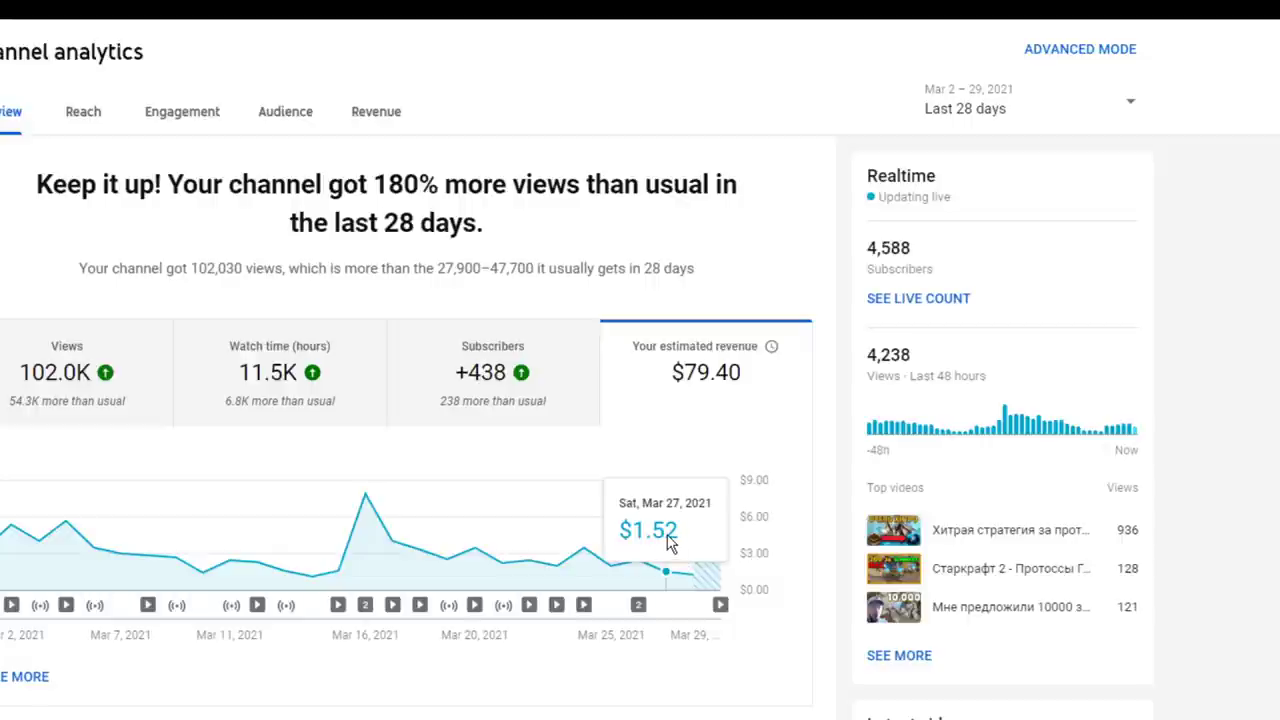
{"action": "left_click", "coordinate": [493, 372]}
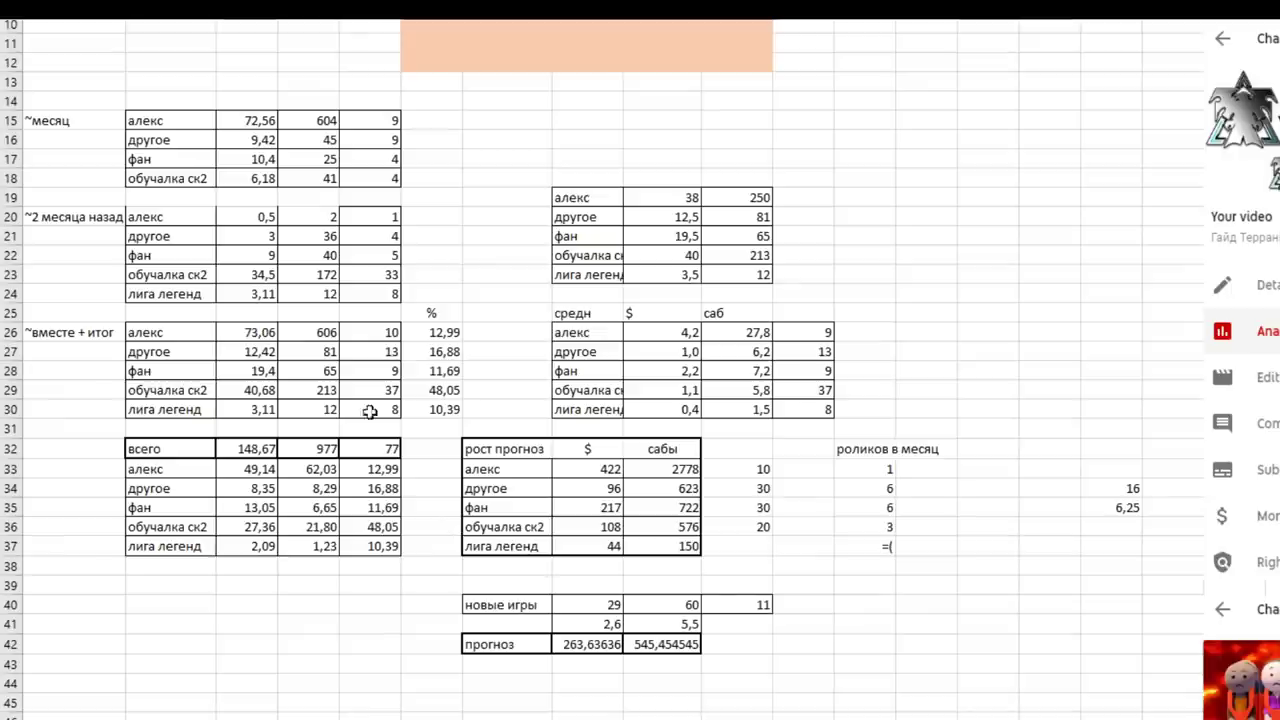
Examine revenue, subscribers and video counts by content type in the "~месяц" and "~2 месяца назад" tables of the Excel sheet
{"action": "left_click_drag", "start_coordinate": [28, 122], "coordinate": [411, 291]}
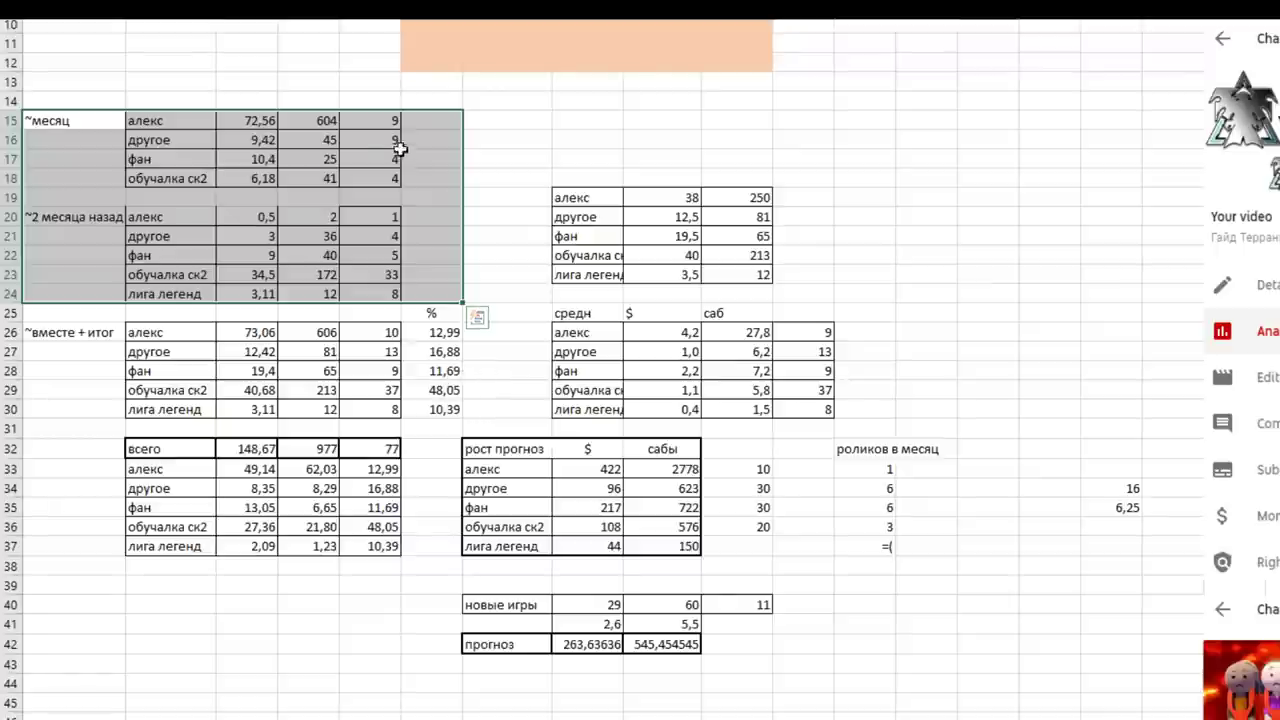
{"action": "left_click", "coordinate": [328, 144]}
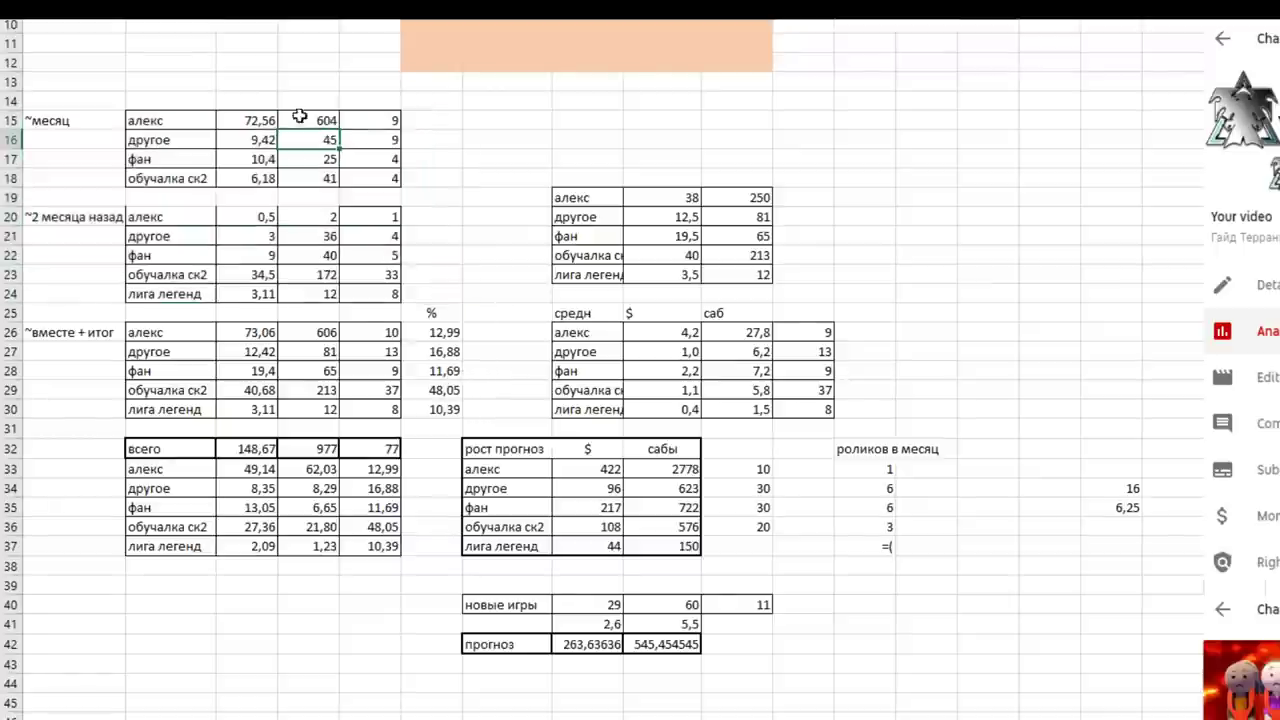
{"action": "left_click_drag", "start_coordinate": [262, 120], "coordinate": [391, 126]}
{"action": "left_click", "coordinate": [384, 136]}
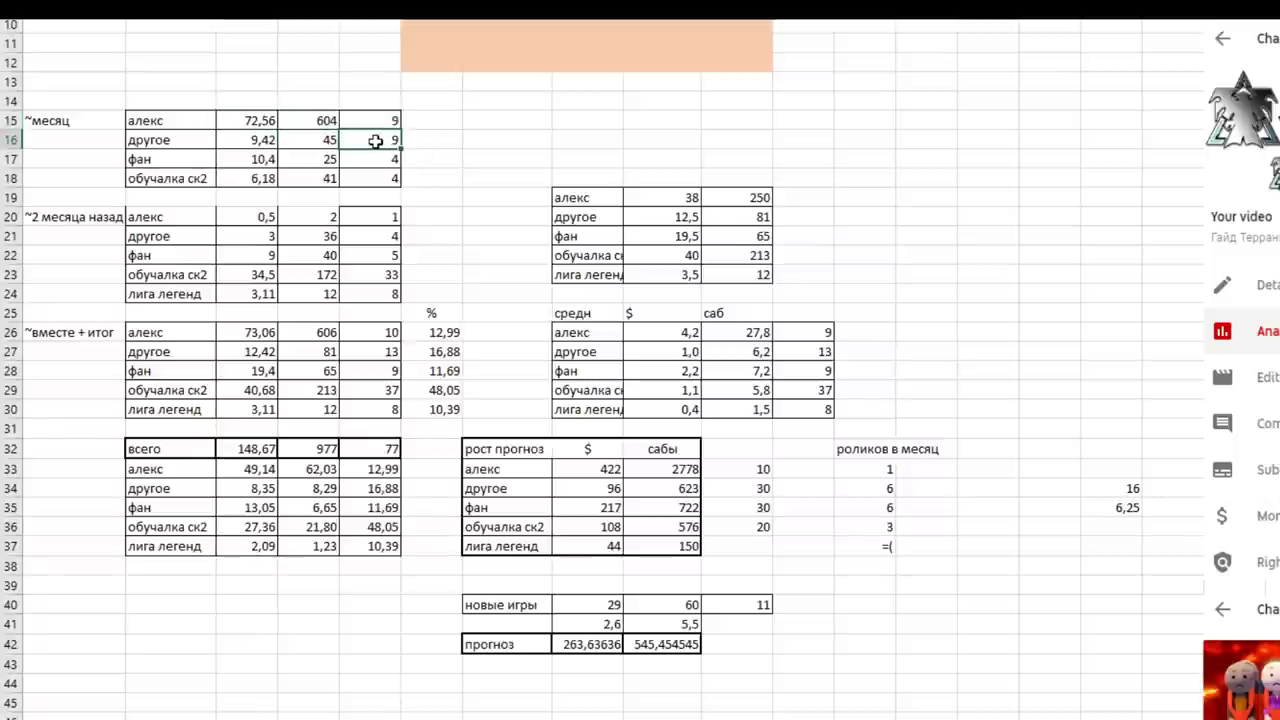
{"action": "left_click", "coordinate": [381, 278]}
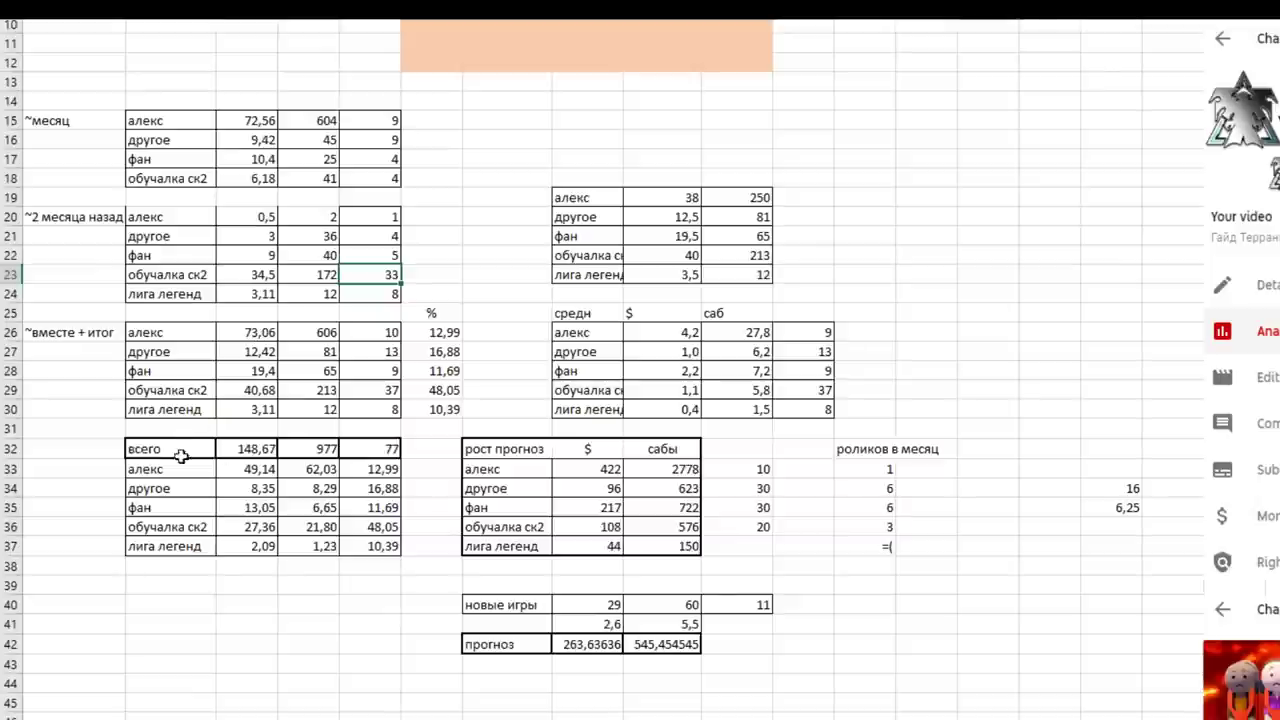
Examine the "всего" table, comparing each content type's share of revenue and subscribers with its share of videos
{"action": "left_click_drag", "start_coordinate": [165, 449], "coordinate": [396, 540]}
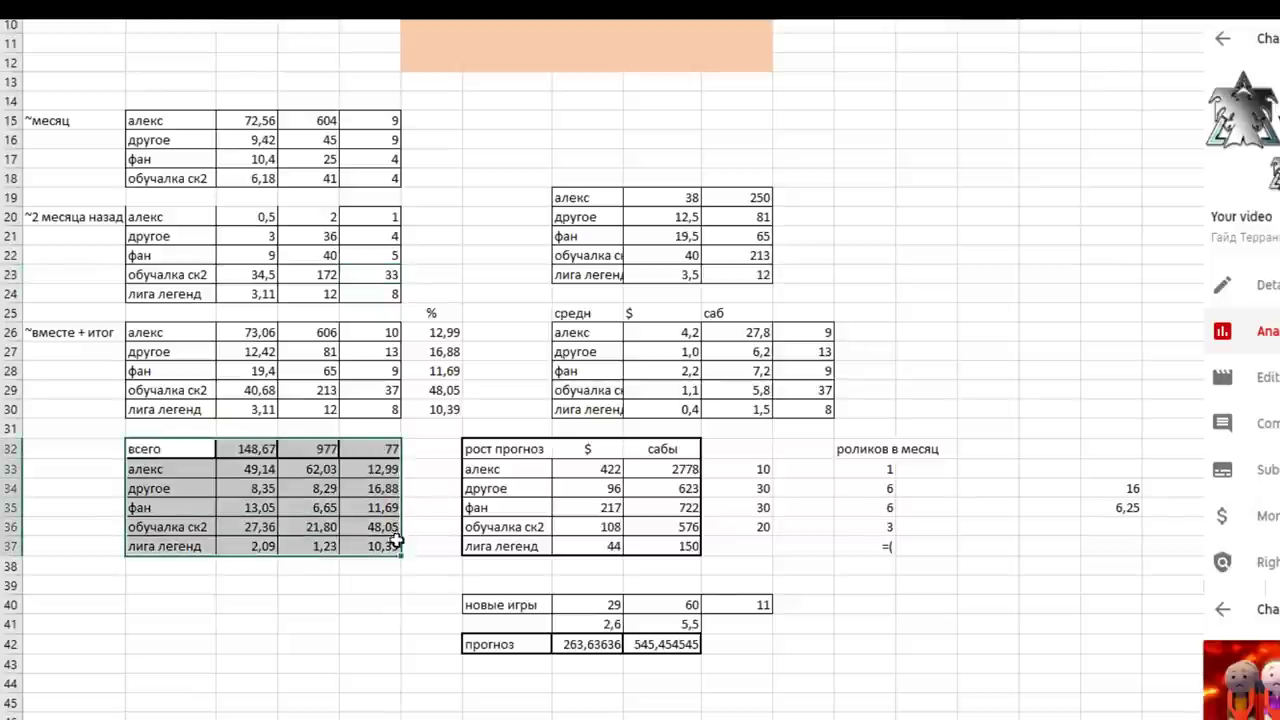
{"action": "left_click", "coordinate": [308, 469]}
{"action": "left_click_drag", "start_coordinate": [310, 472], "coordinate": [312, 545]}
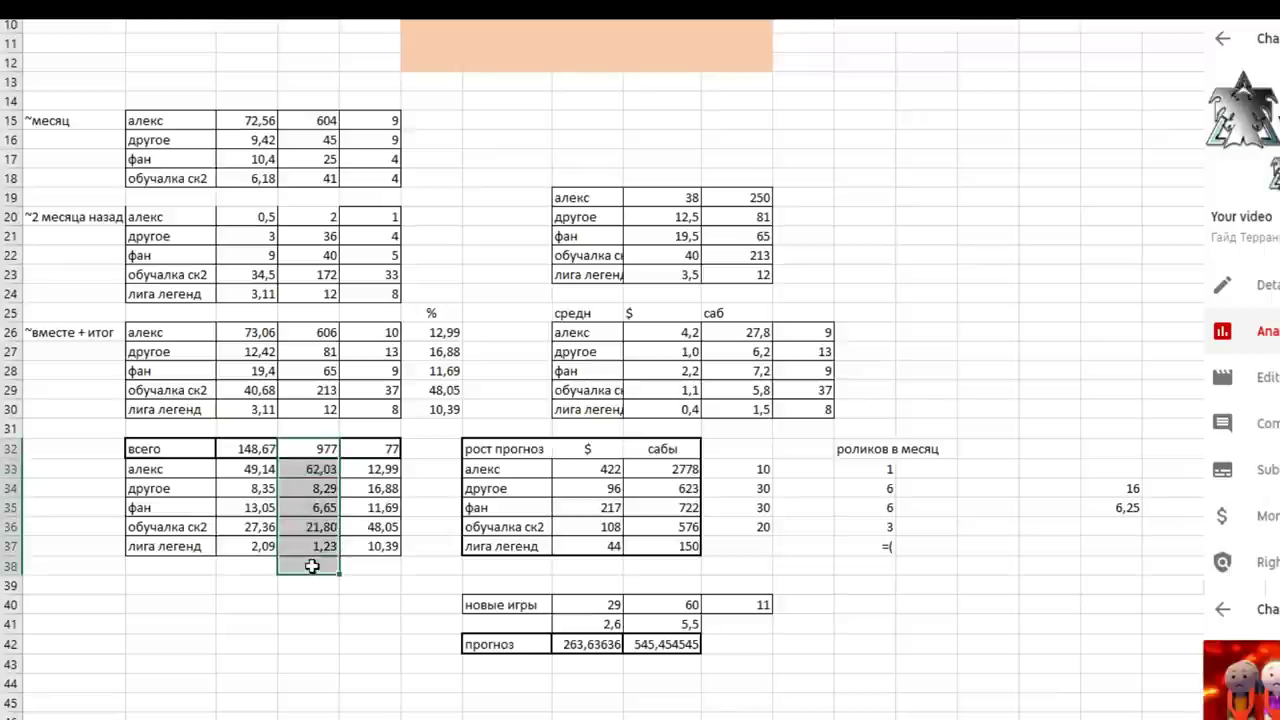
{"action": "scroll", "coordinate": [312, 550], "scroll_direction": "up", "scroll_amount": 3}
{"action": "scroll", "coordinate": [310, 547], "scroll_direction": "down", "scroll_amount": 5}
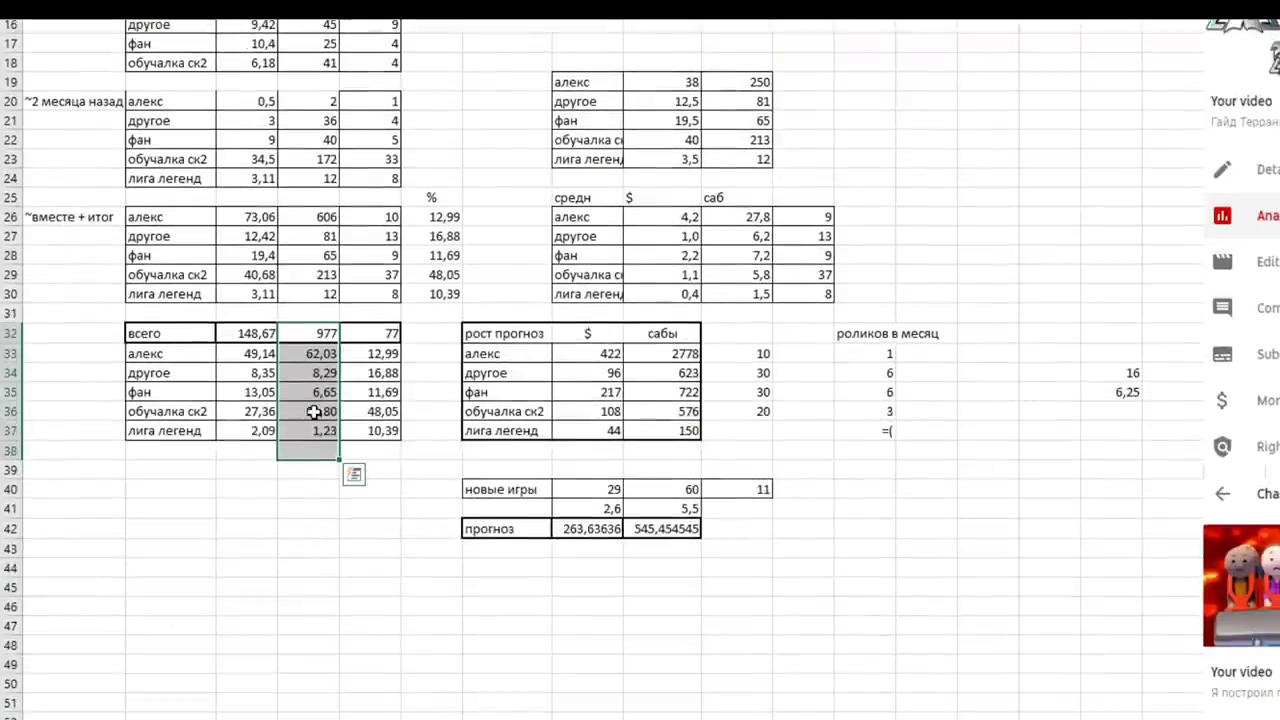
{"action": "left_click_drag", "start_coordinate": [320, 334], "coordinate": [313, 411]}
{"action": "left_click_drag", "start_coordinate": [246, 353], "coordinate": [245, 425]}
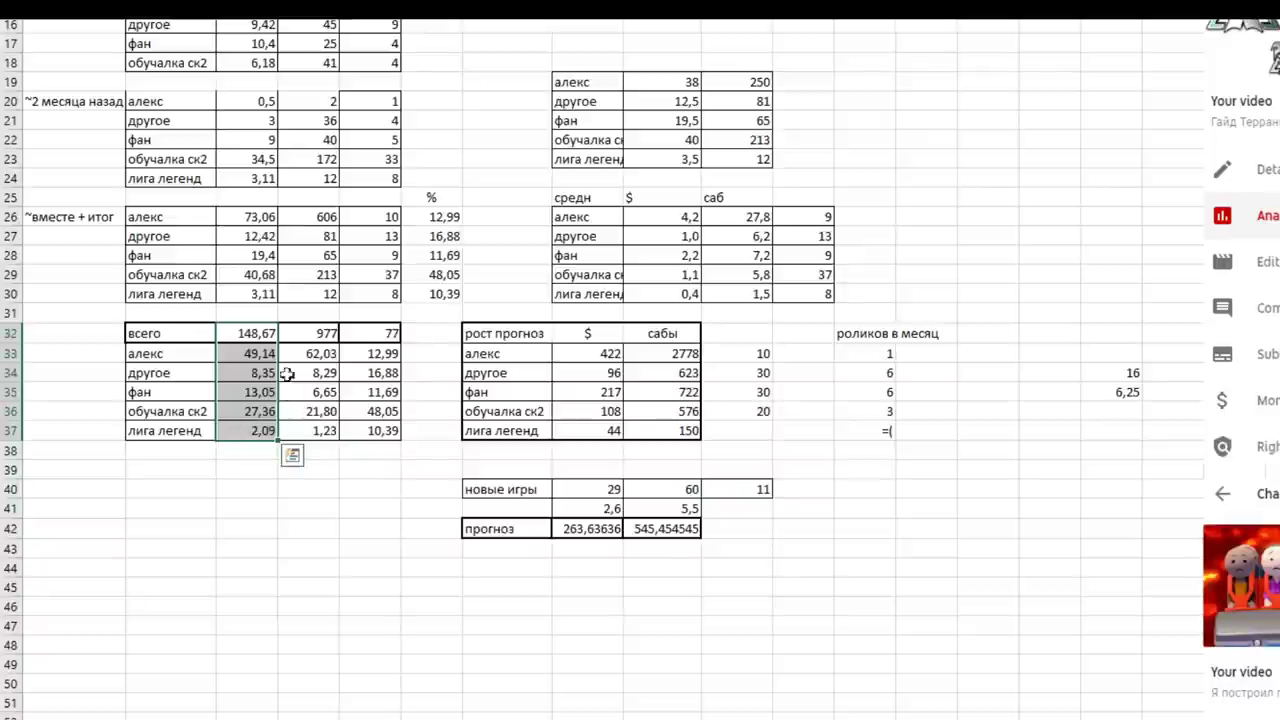
{"action": "left_click", "coordinate": [316, 354]}
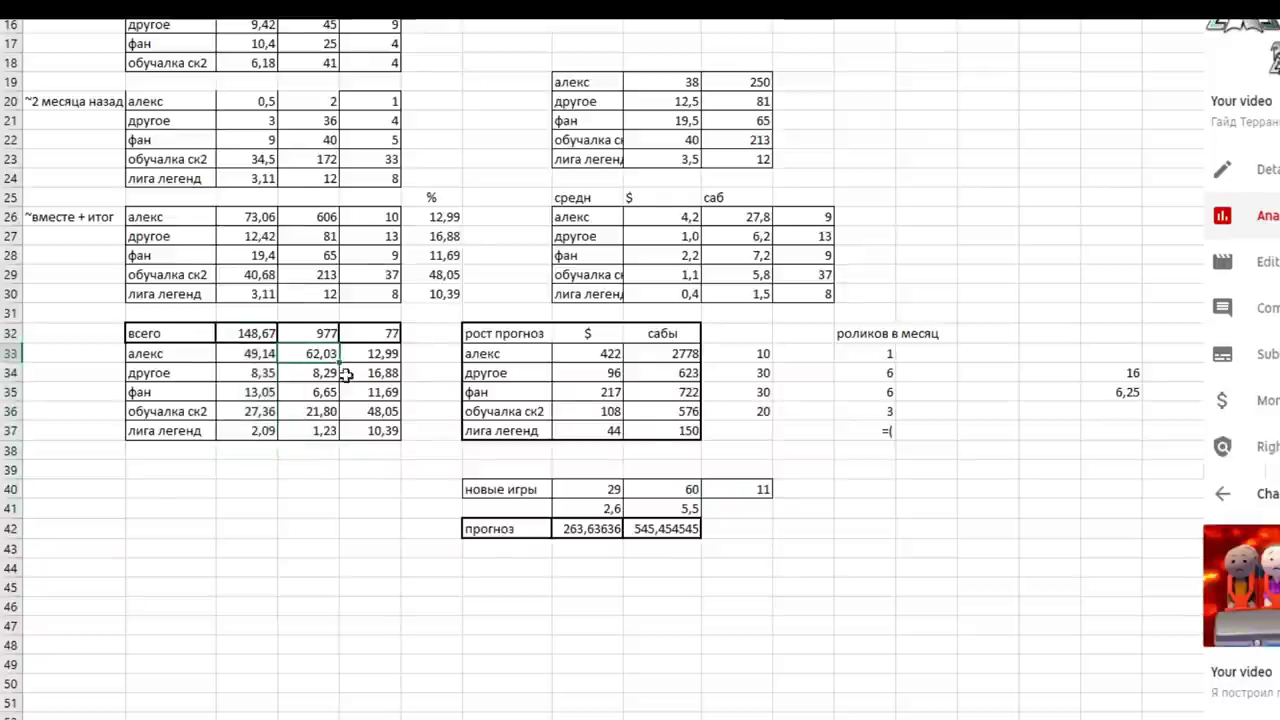
{"action": "scroll", "coordinate": [337, 371], "scroll_direction": "up", "scroll_amount": 5}
{"action": "scroll", "coordinate": [326, 393], "scroll_direction": "down", "scroll_amount": 4}
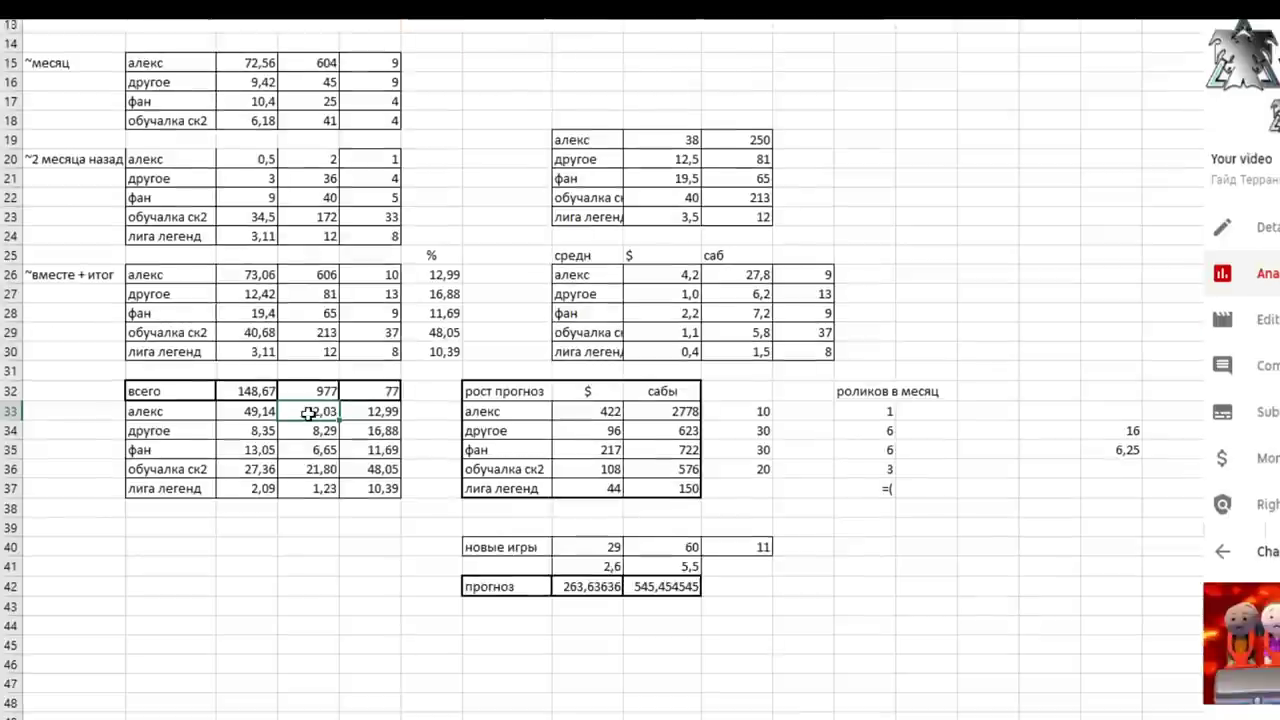
Examine the "средн" table for the average revenue and subscribers per video of each content type
{"action": "left_click_drag", "start_coordinate": [597, 259], "coordinate": [806, 351]}
{"action": "scroll", "coordinate": [585, 354], "scroll_direction": "up", "scroll_amount": 1}
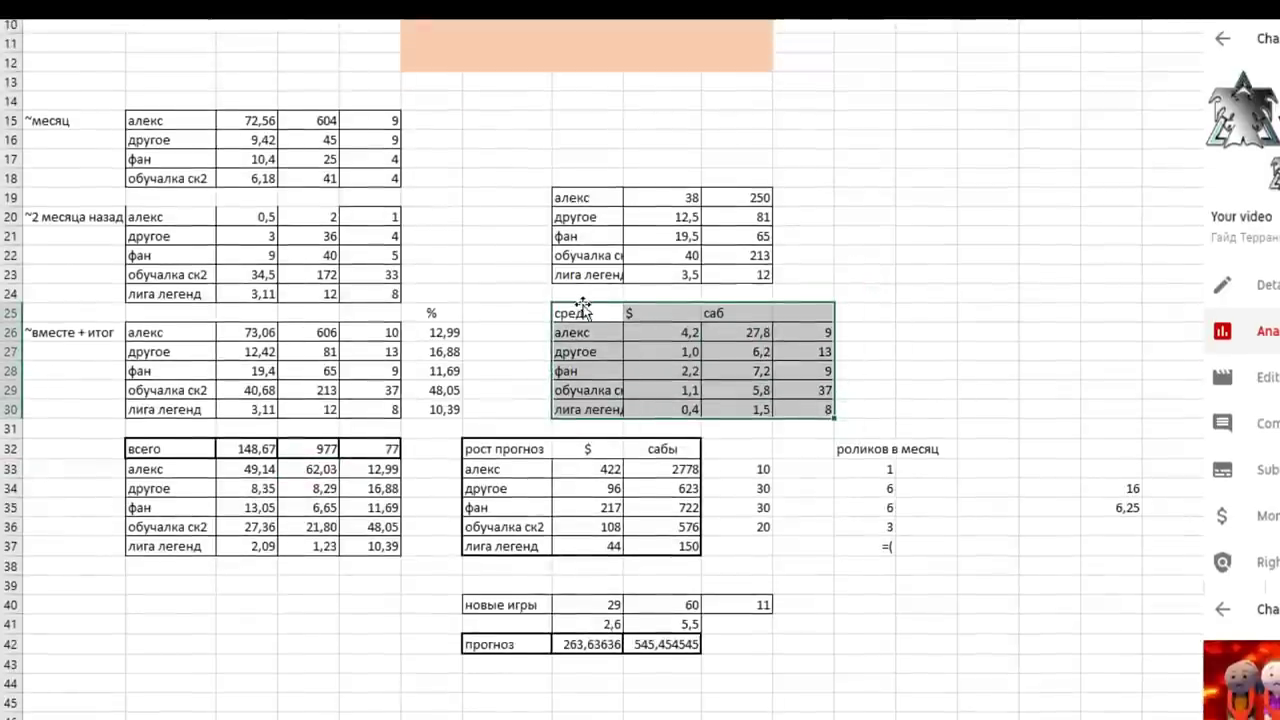
{"action": "left_click", "coordinate": [580, 315]}
{"action": "left_click", "coordinate": [576, 330]}
{"action": "left_click", "coordinate": [666, 334]}
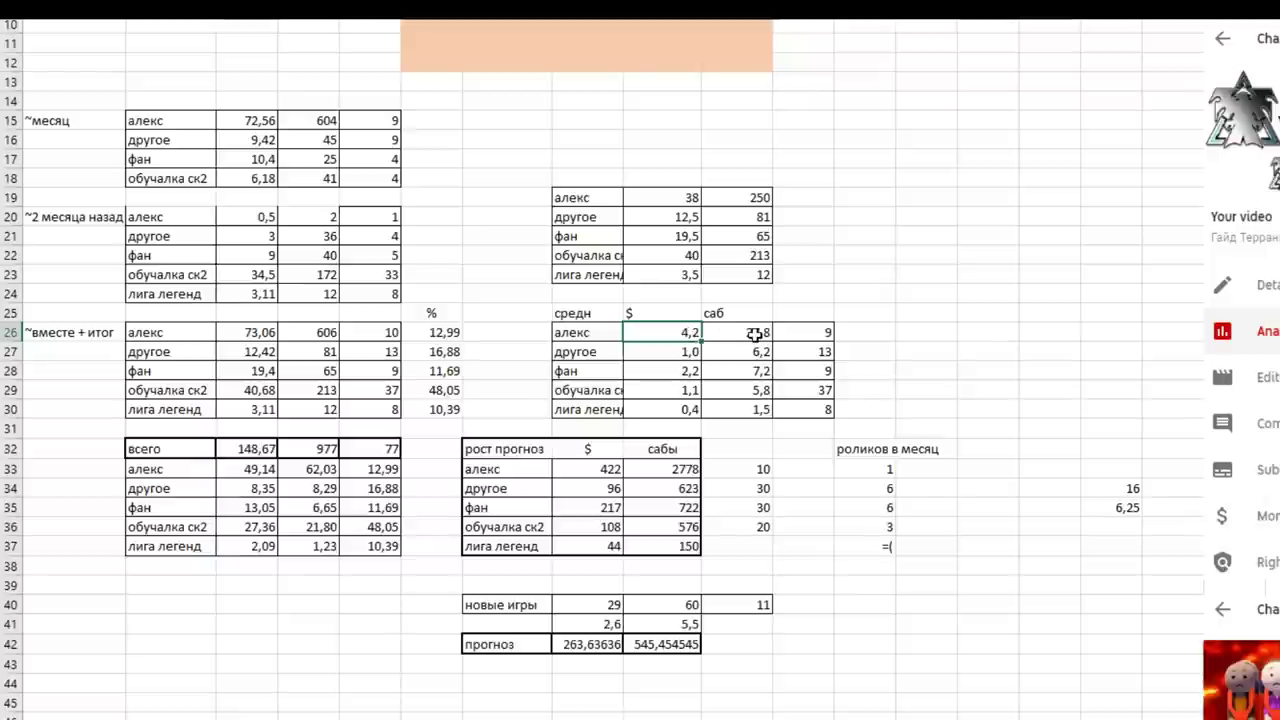
{"action": "left_click", "coordinate": [755, 334]}
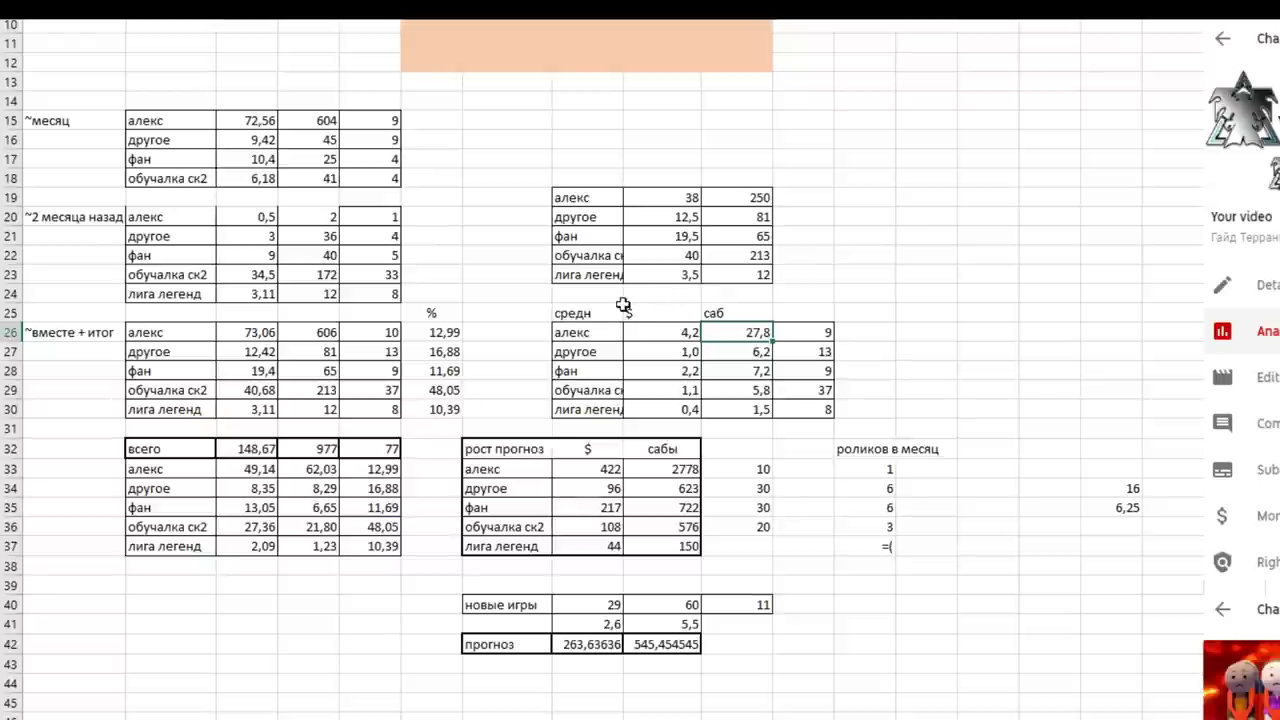
{"action": "left_click", "coordinate": [577, 352]}
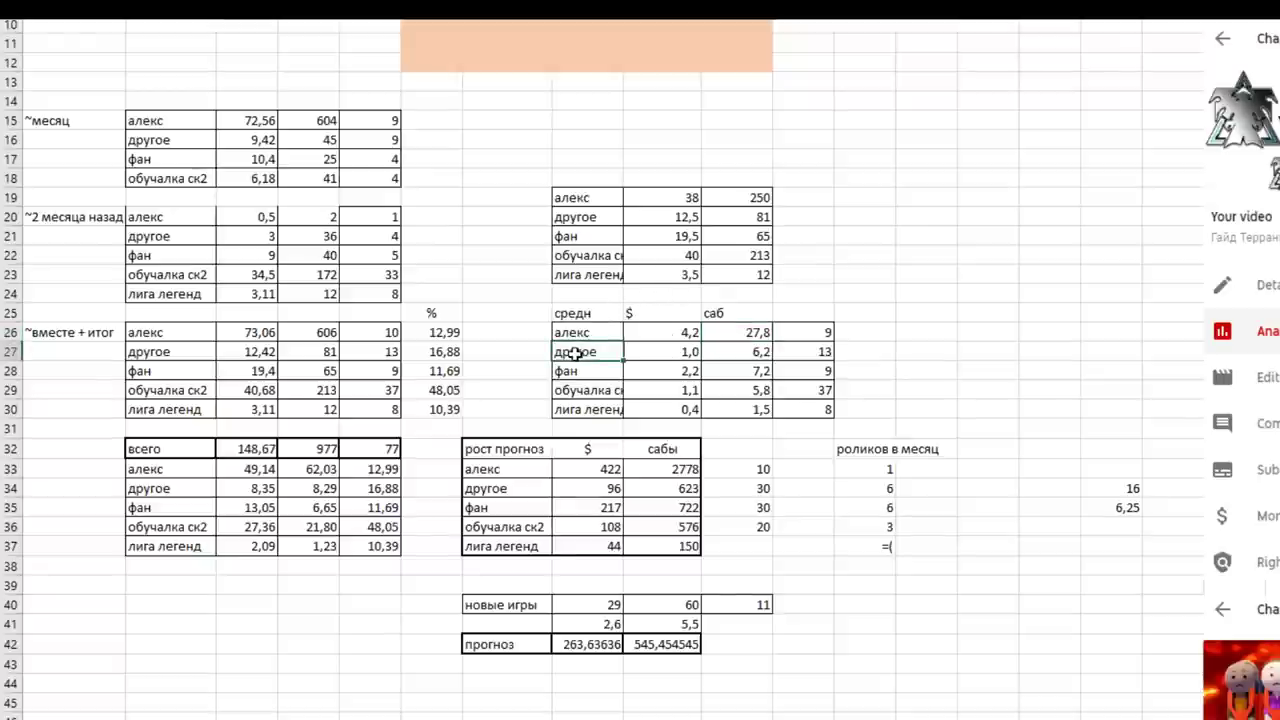
{"action": "left_click", "coordinate": [580, 371]}
{"action": "left_click", "coordinate": [582, 392]}
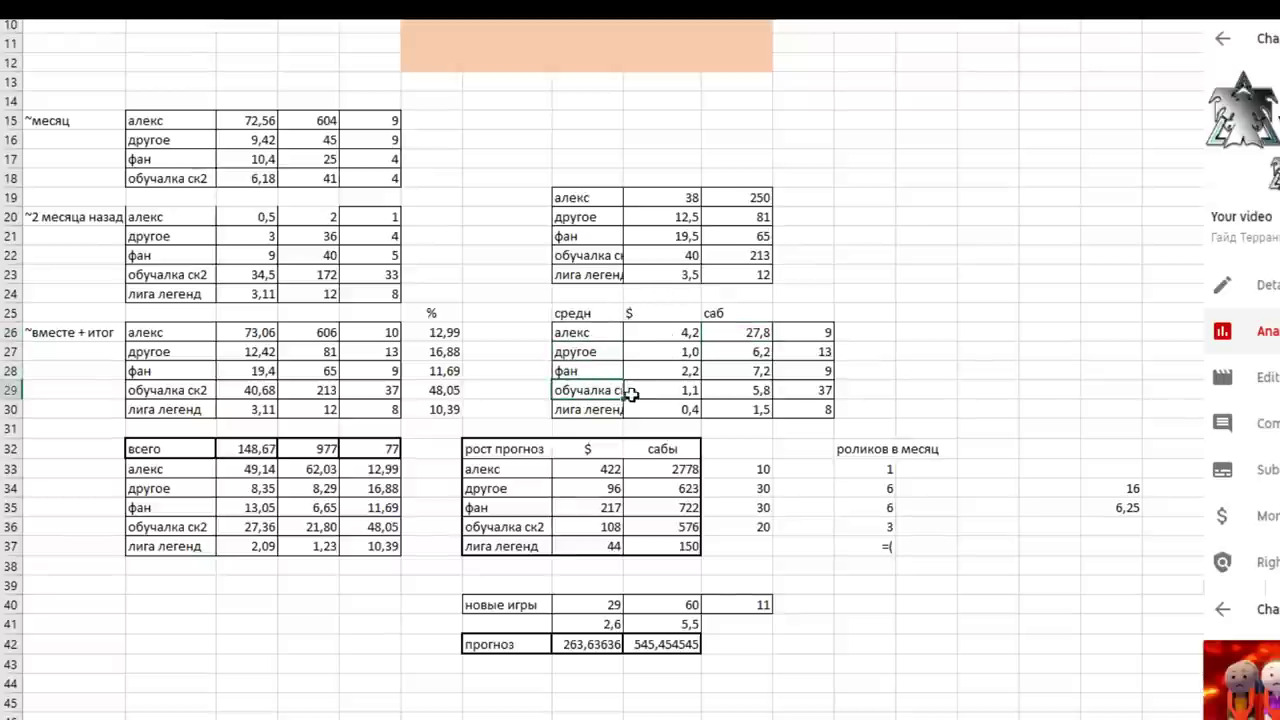
{"action": "left_click", "coordinate": [668, 391]}
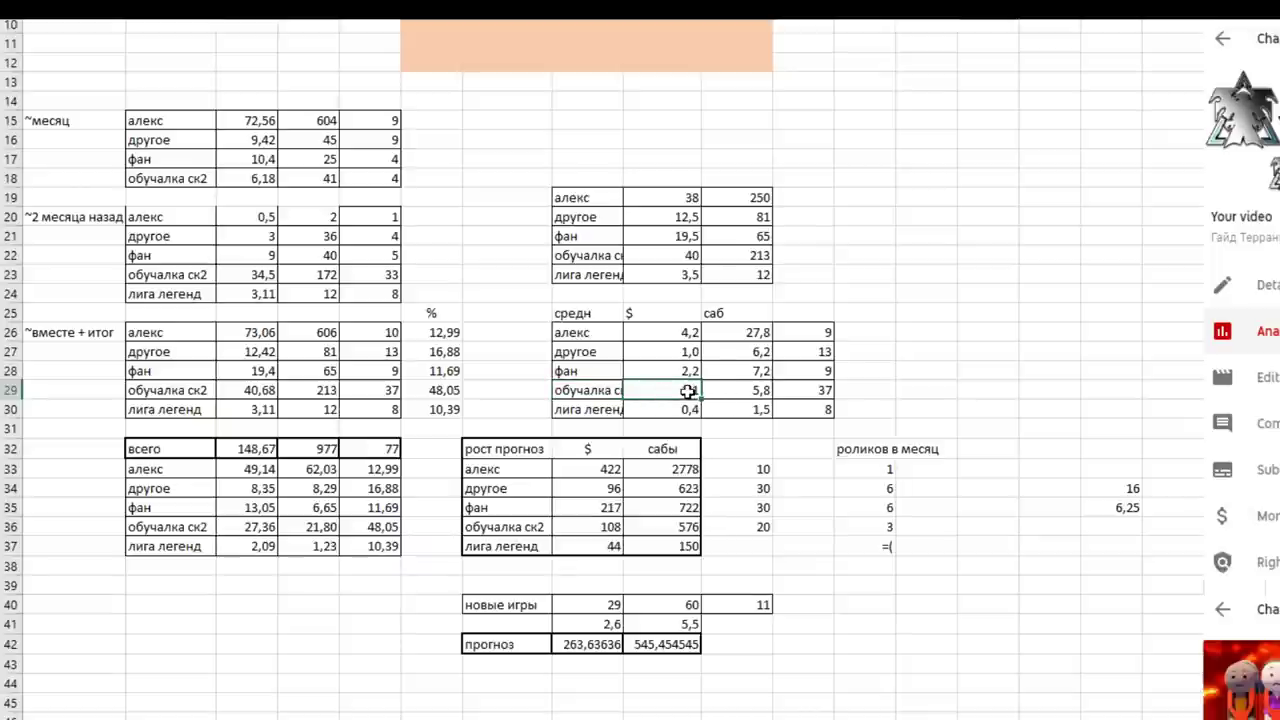
{"action": "left_click", "coordinate": [742, 390]}
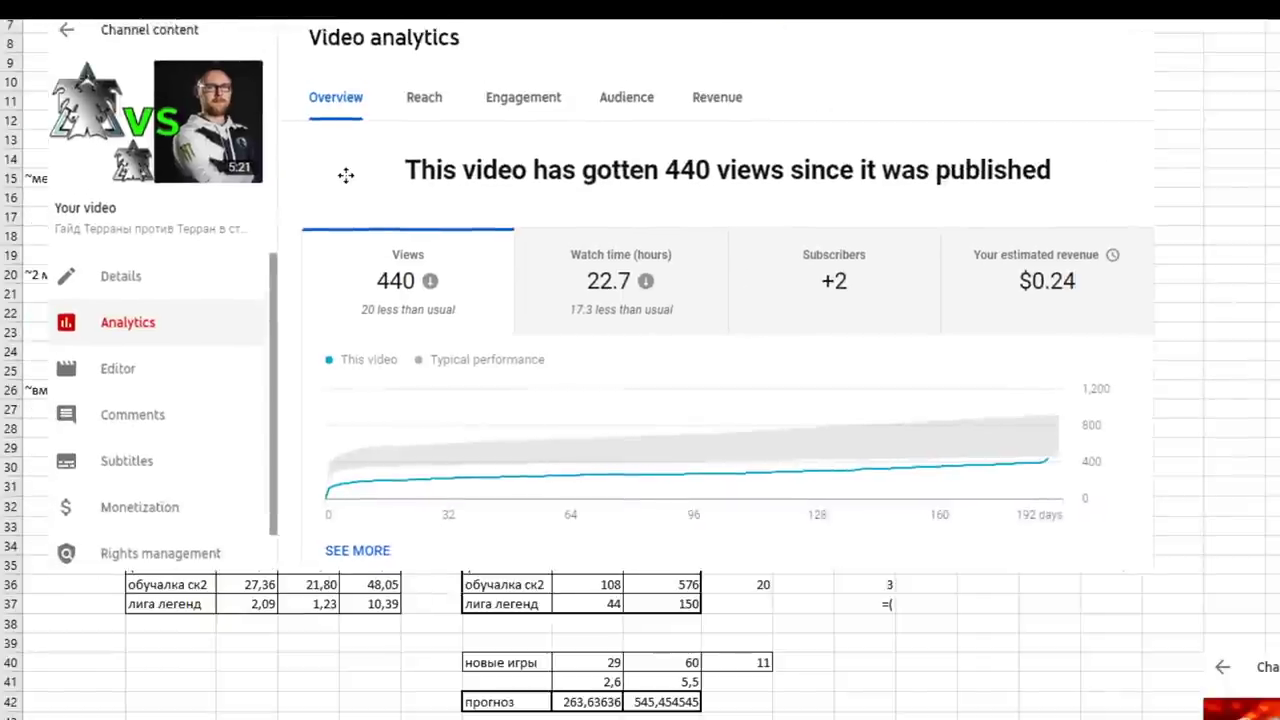
Delete the 440-view video analytics picture, and bring the 429-view one over the tables before deleting it as well
{"action": "left_click_drag", "start_coordinate": [345, 175], "coordinate": [331, 173]}
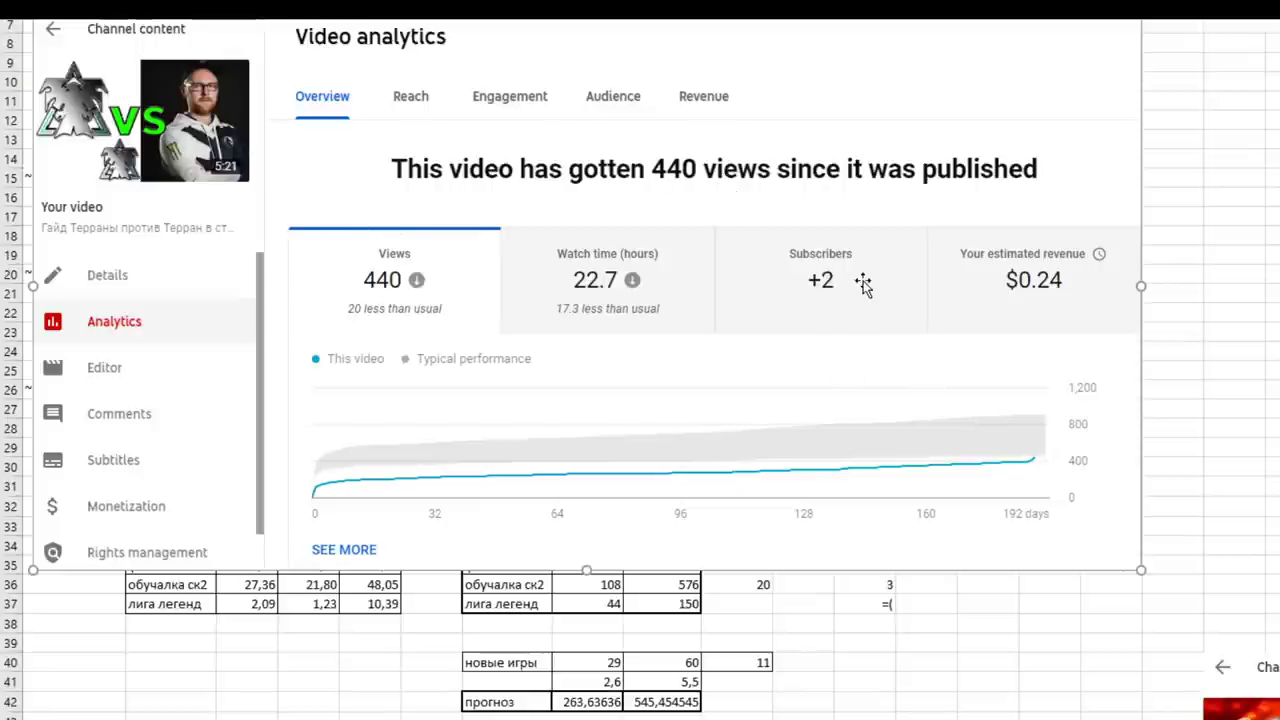
{"action": "key", "text": "Delete"}
{"action": "left_click_drag", "start_coordinate": [1279, 705], "coordinate": [318, 94]}
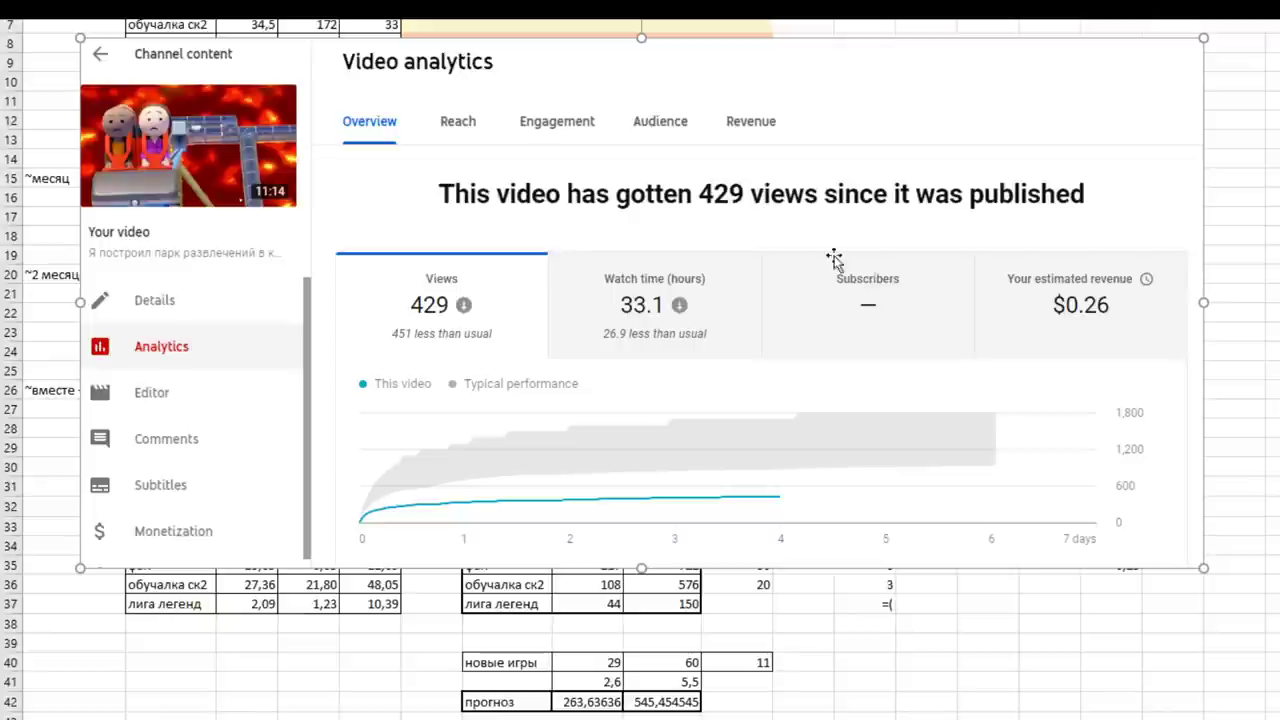
{"action": "left_click_drag", "start_coordinate": [749, 209], "coordinate": [834, 279]}
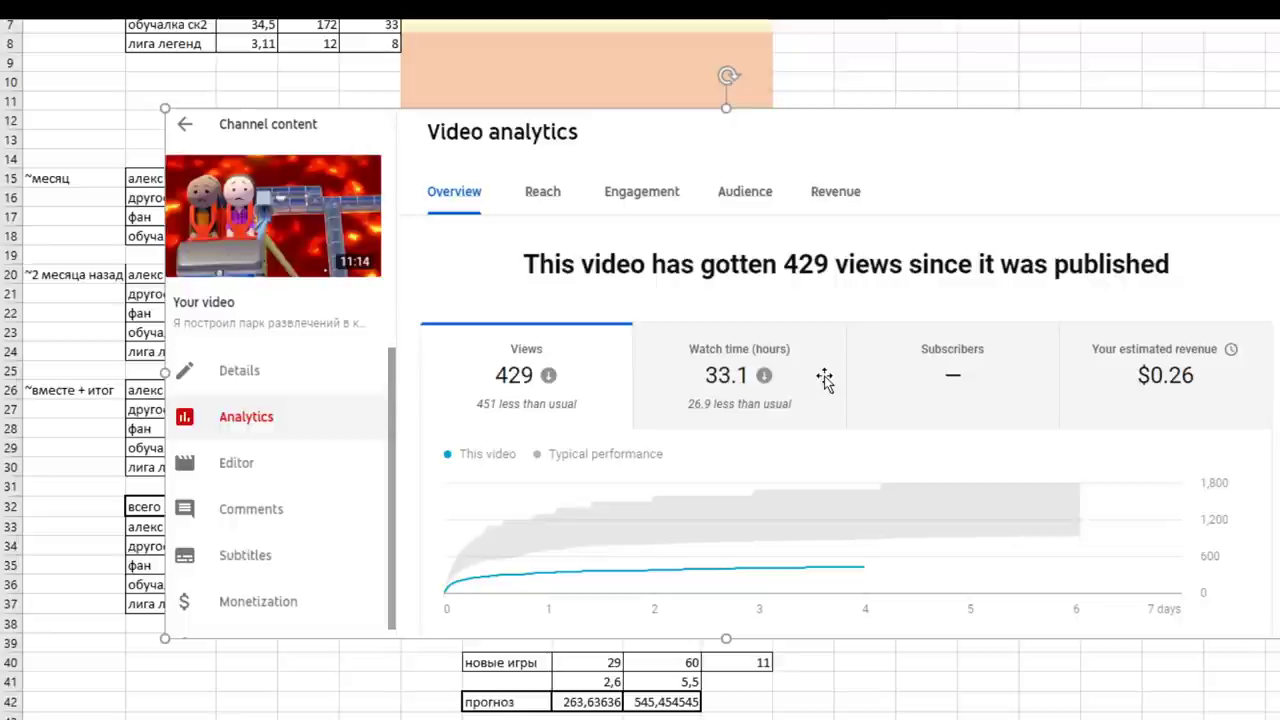
{"action": "scroll", "coordinate": [1146, 420], "scroll_direction": "down", "scroll_amount": 9}
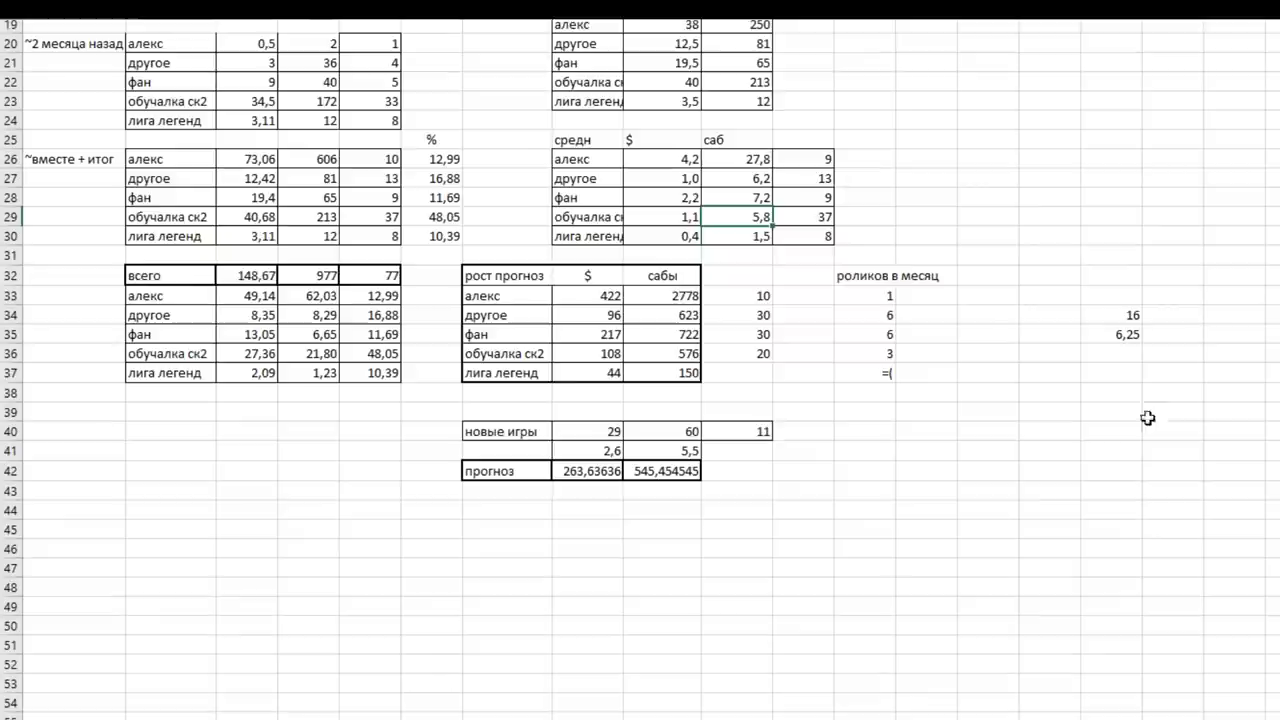
Bring the 788-view video analytics picture from below up over the tables for review and delete it
{"action": "scroll", "coordinate": [700, 400], "scroll_direction": "down", "scroll_amount": 5}
{"action": "left_click_drag", "start_coordinate": [1240, 450], "coordinate": [646, 240]}
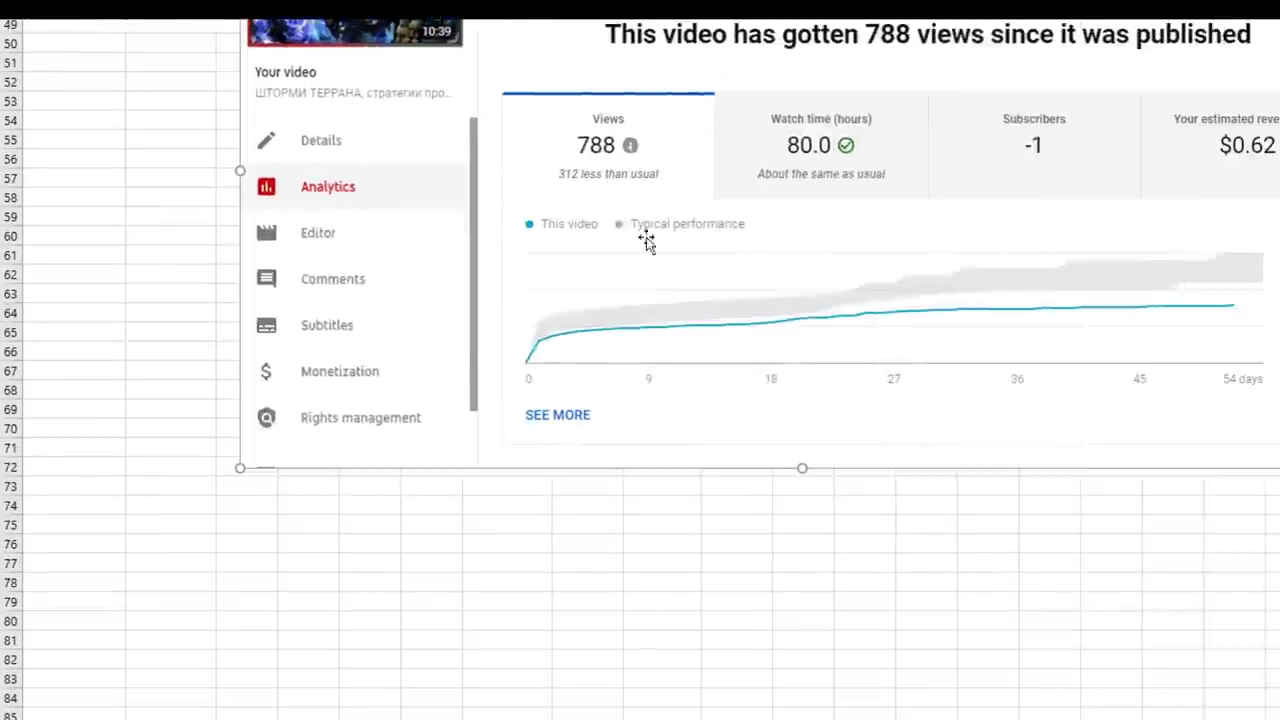
{"action": "scroll", "coordinate": [781, 449], "scroll_direction": "up", "scroll_amount": 13}
{"action": "left_click_drag", "start_coordinate": [781, 702], "coordinate": [665, 115]}
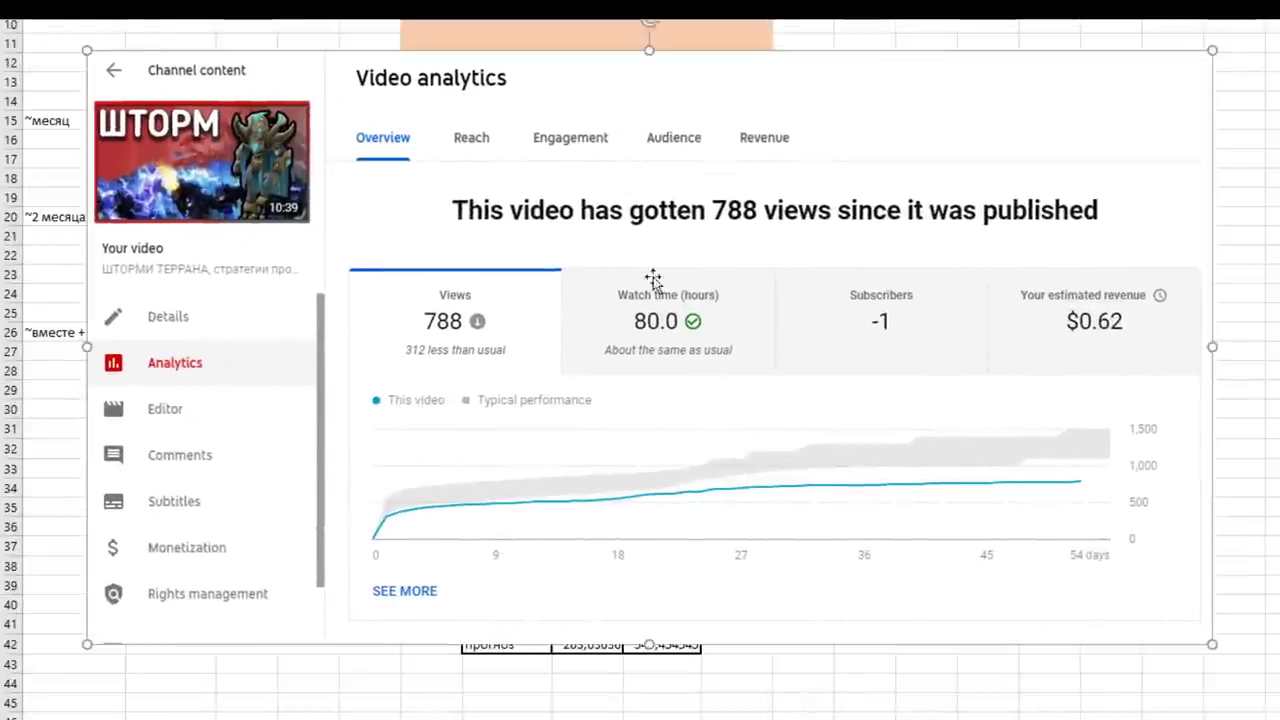
{"action": "scroll", "coordinate": [640, 330], "scroll_direction": "up", "scroll_amount": 3}
{"action": "left_click_drag", "start_coordinate": [628, 370], "coordinate": [652, 202]}
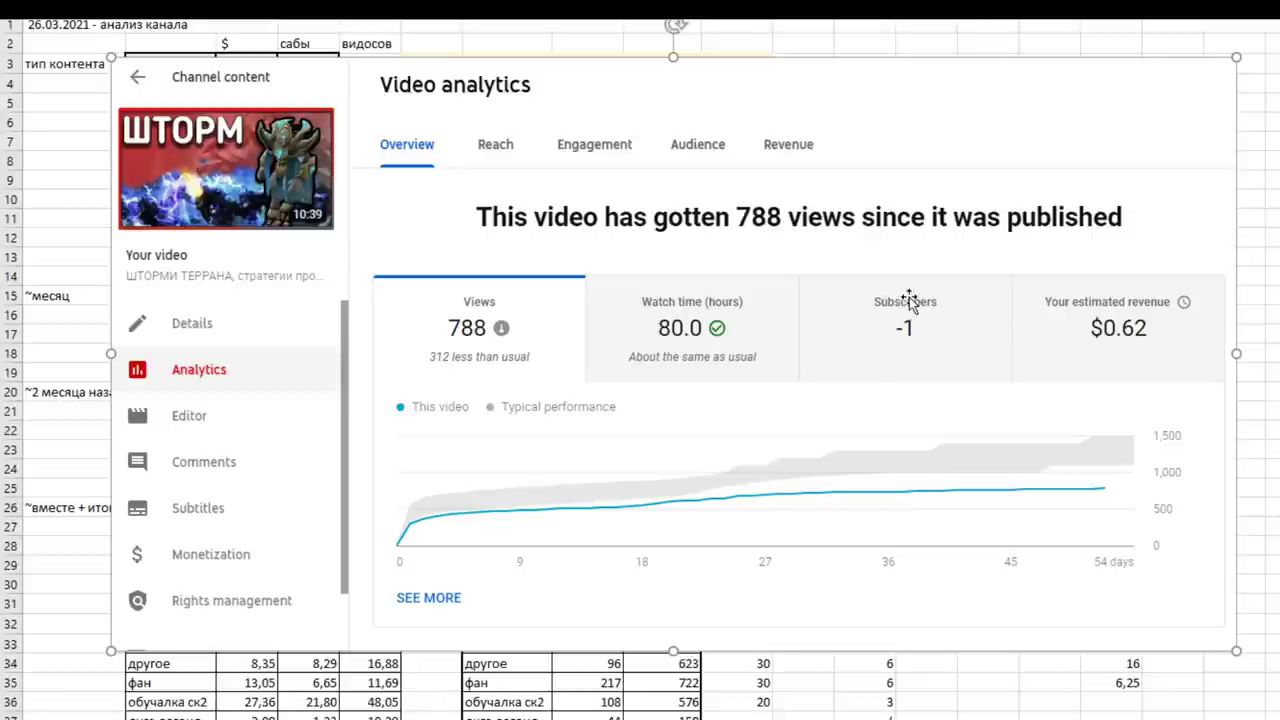
{"action": "key", "text": "Delete"}
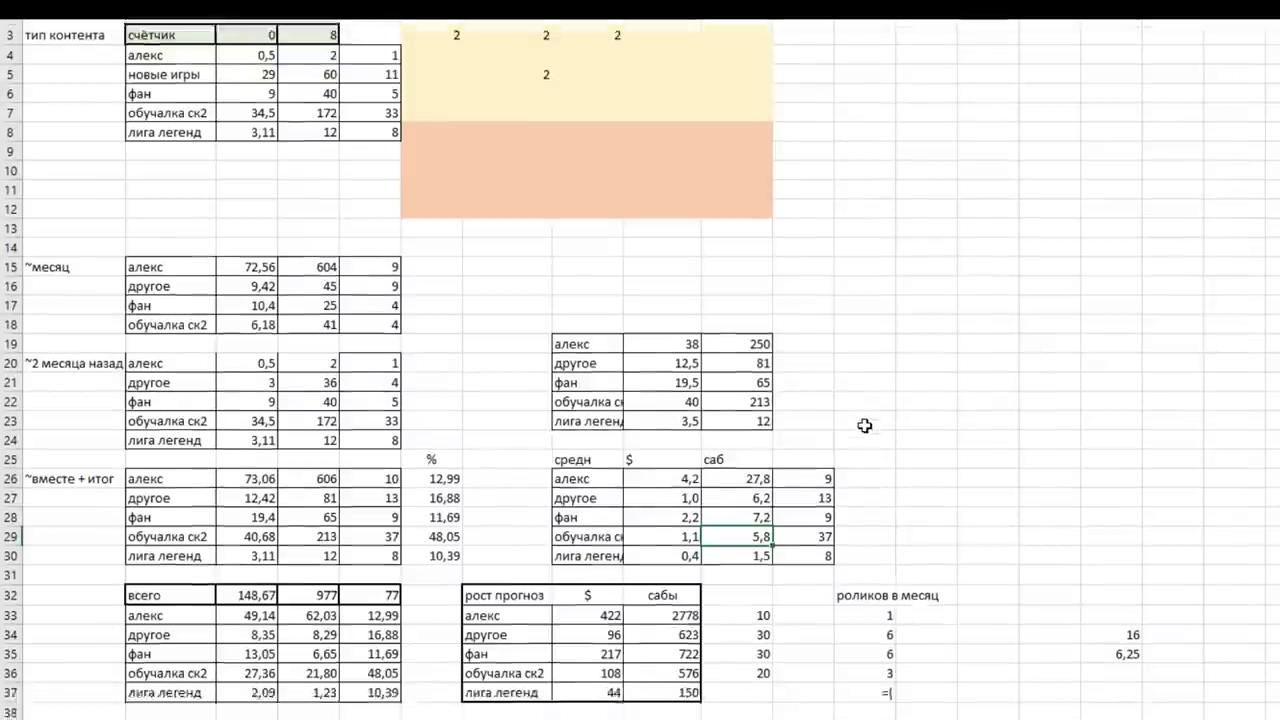
Apply a thick outside border to the "средн" averages table in rows 25 to 30
{"action": "scroll", "coordinate": [858, 400], "scroll_direction": "down", "scroll_amount": 4}
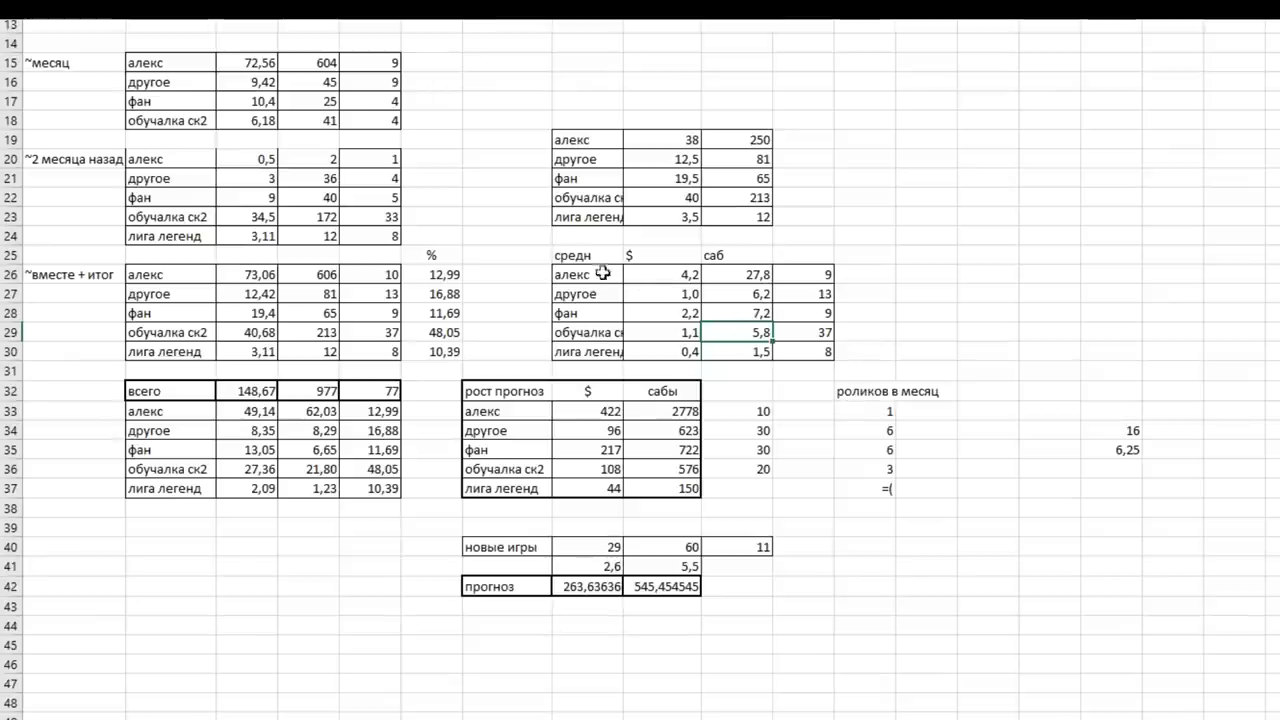
{"action": "left_click_drag", "start_coordinate": [563, 255], "coordinate": [830, 352]}
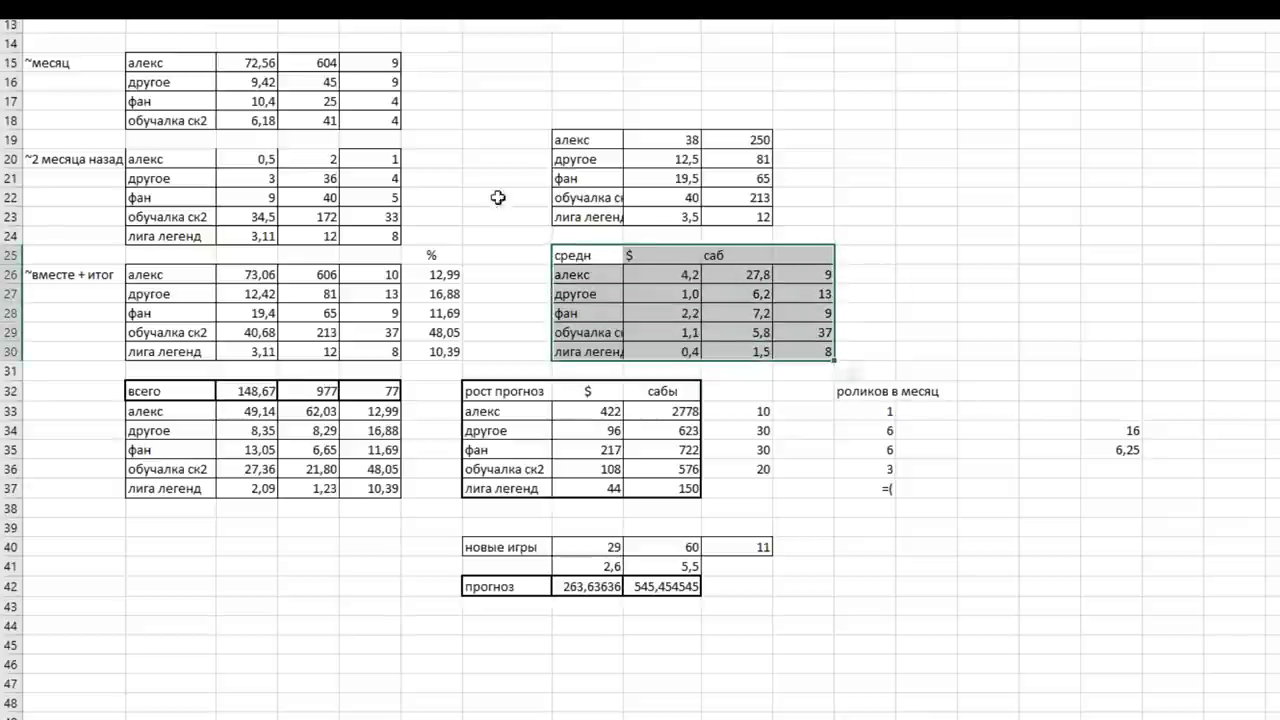
{"action": "left_click", "coordinate": [290, 19]}
{"action": "left_click", "coordinate": [327, 136]}
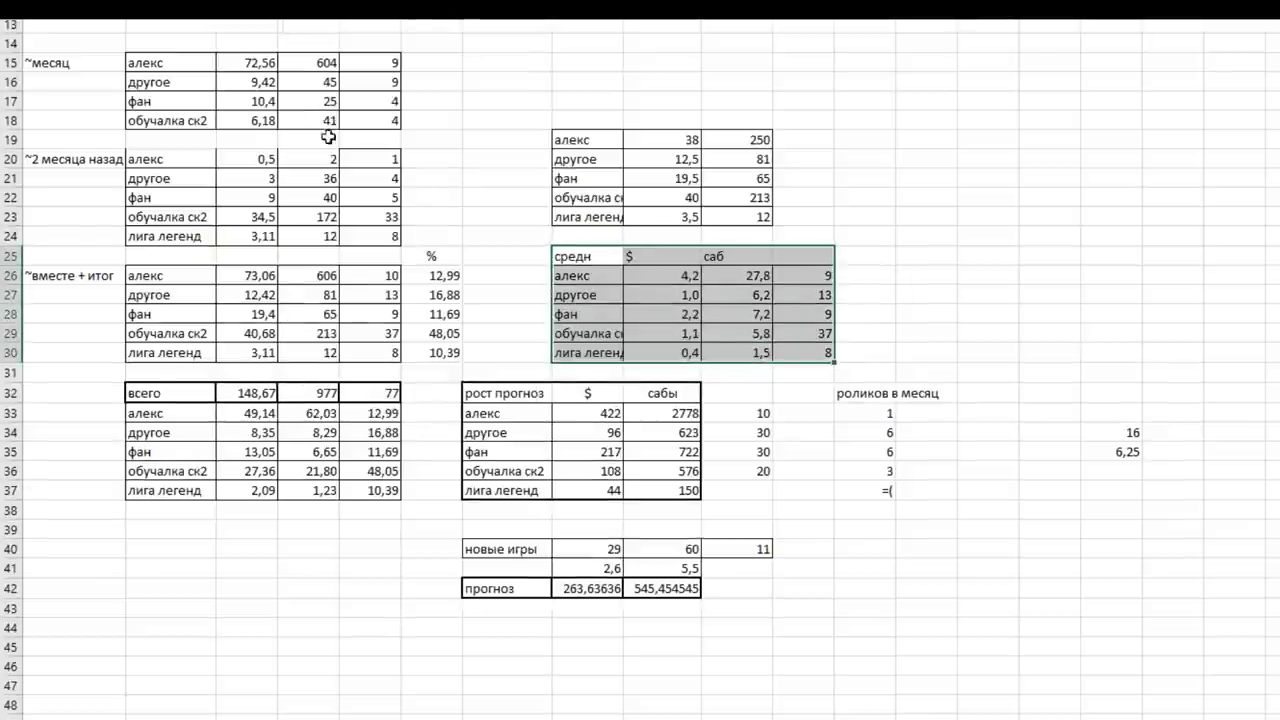
{"action": "left_click", "coordinate": [535, 307]}
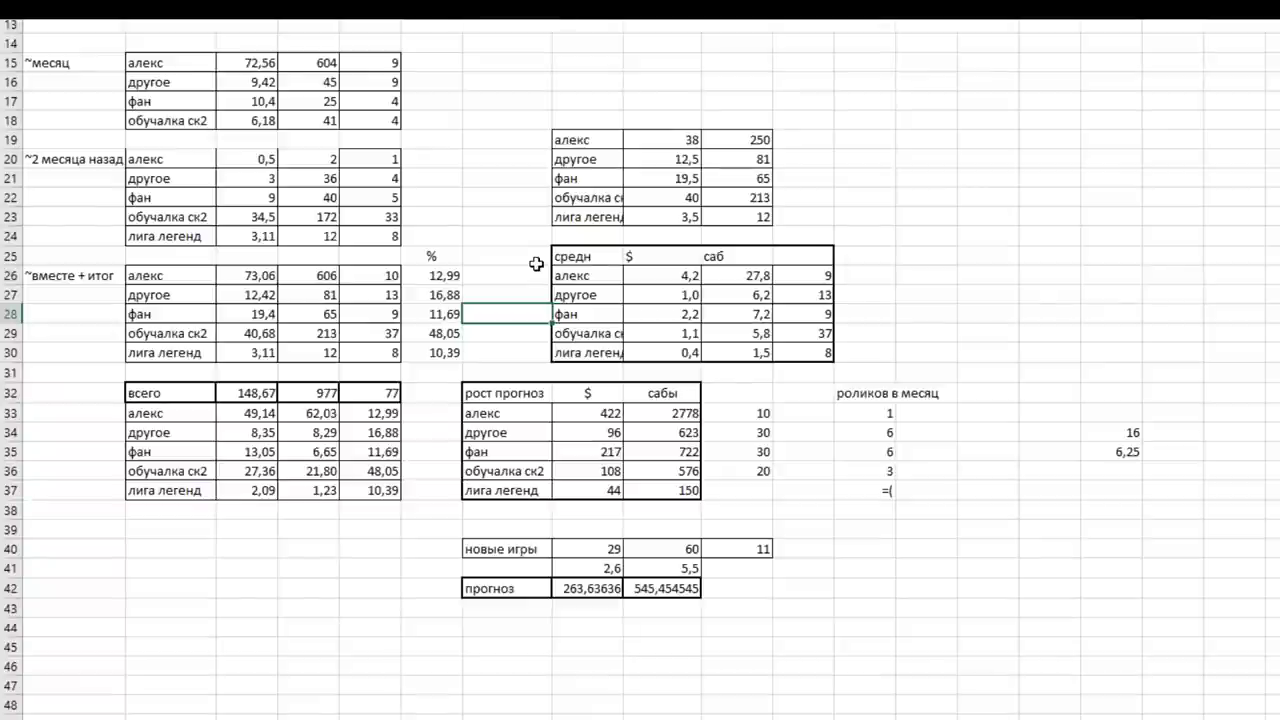
Examine the "рост прогноз" table, focusing on the forecast revenue and subscribers in its first content row
{"action": "scroll", "coordinate": [536, 263], "scroll_direction": "down", "scroll_amount": 2}
{"action": "left_click_drag", "start_coordinate": [500, 279], "coordinate": [661, 387]}
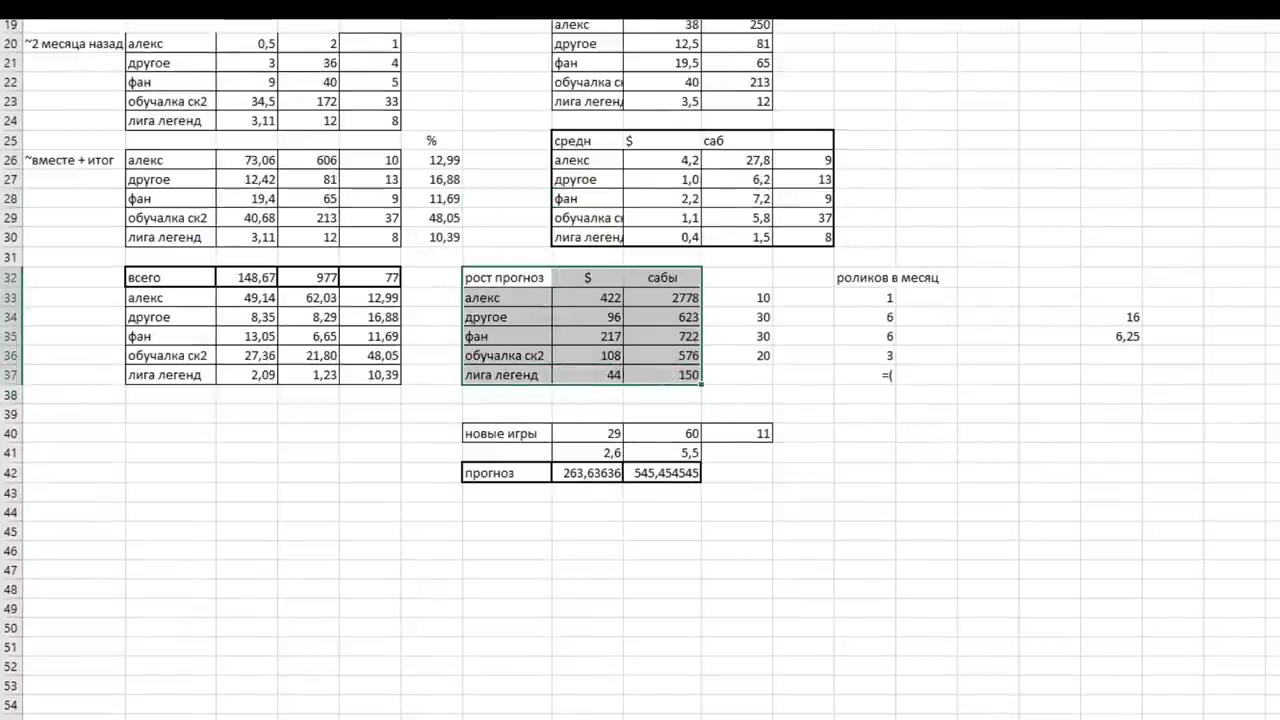
{"action": "key", "text": "alt+Tab"}
{"action": "key", "text": "alt+Tab"}
{"action": "left_click_drag", "start_coordinate": [505, 298], "coordinate": [510, 317]}
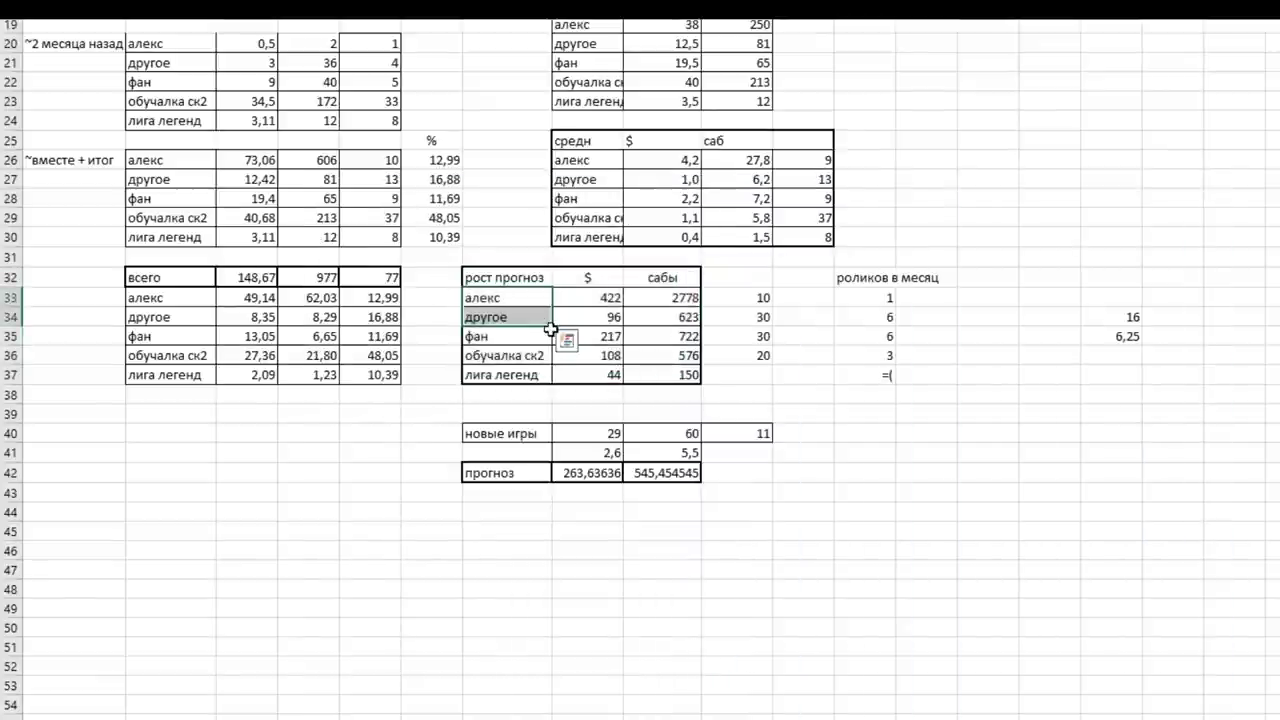
{"action": "left_click", "coordinate": [610, 298]}
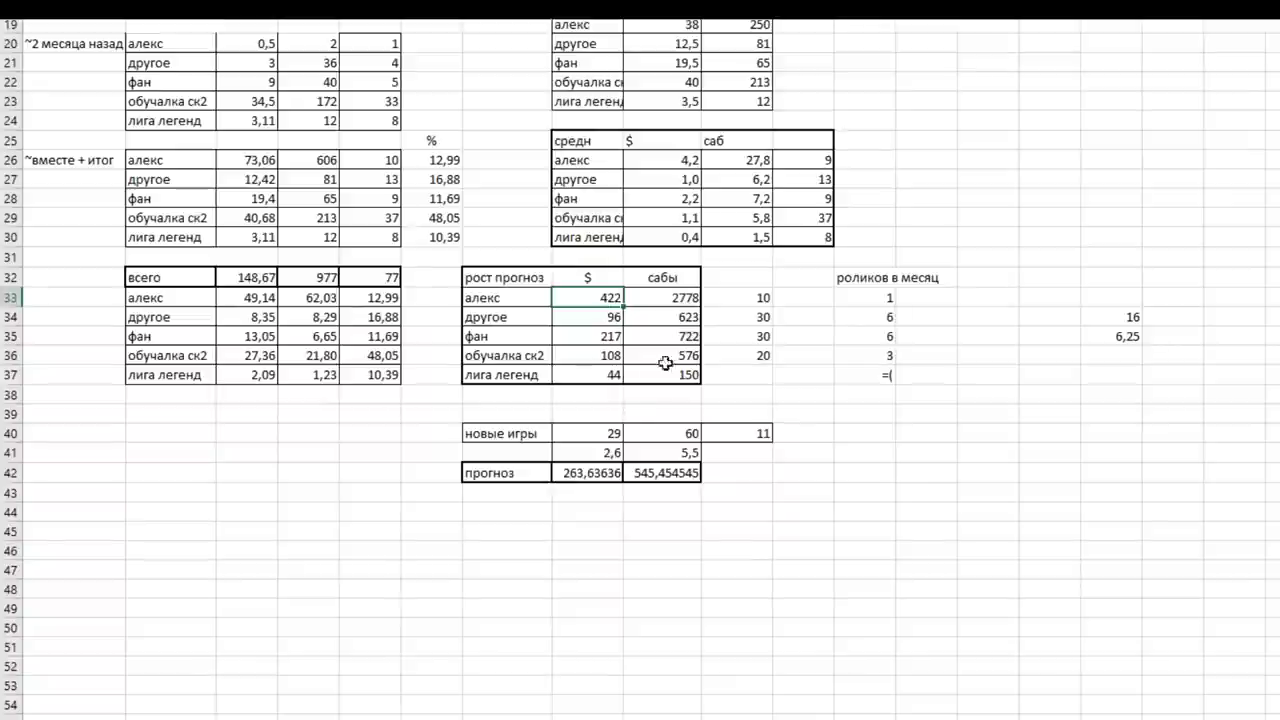
{"action": "left_click", "coordinate": [675, 300]}
{"action": "left_click", "coordinate": [600, 297]}
{"action": "left_click", "coordinate": [663, 298]}
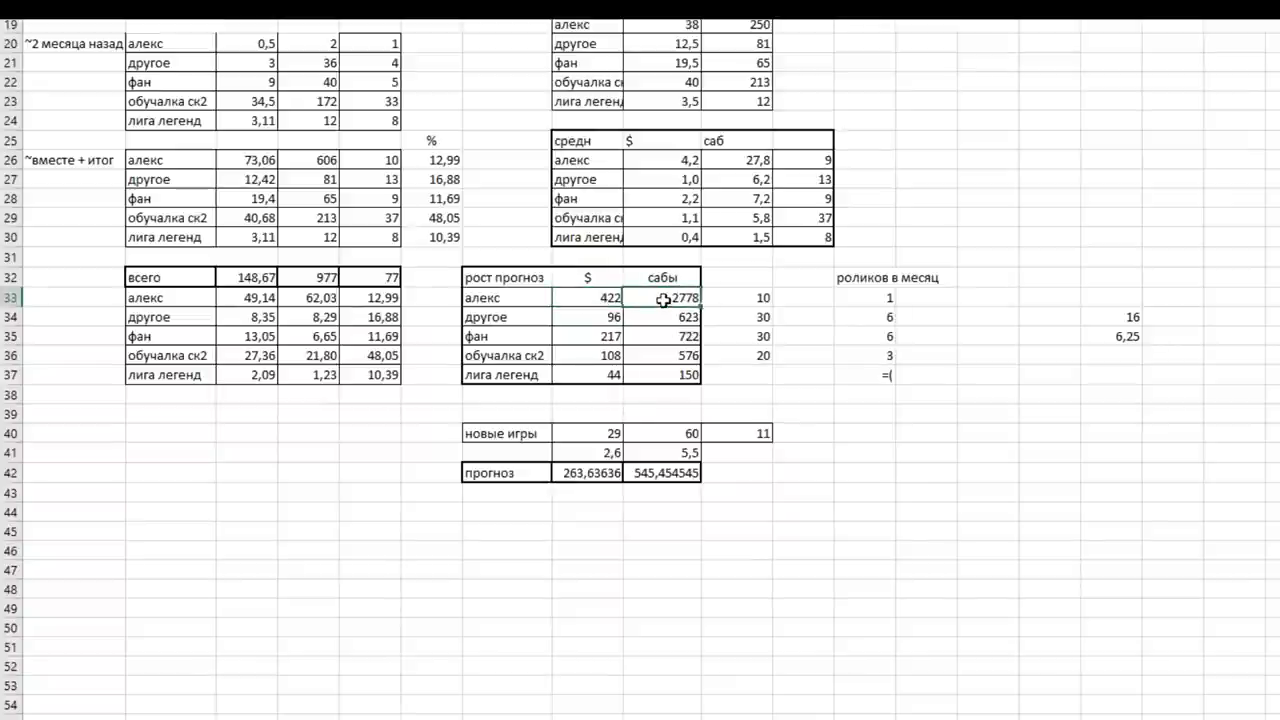
Compare the "$" and "сабы" forecasts in row 33 of the "рост прогноз" table, checking them against their column headings
{"action": "left_click", "coordinate": [583, 296]}
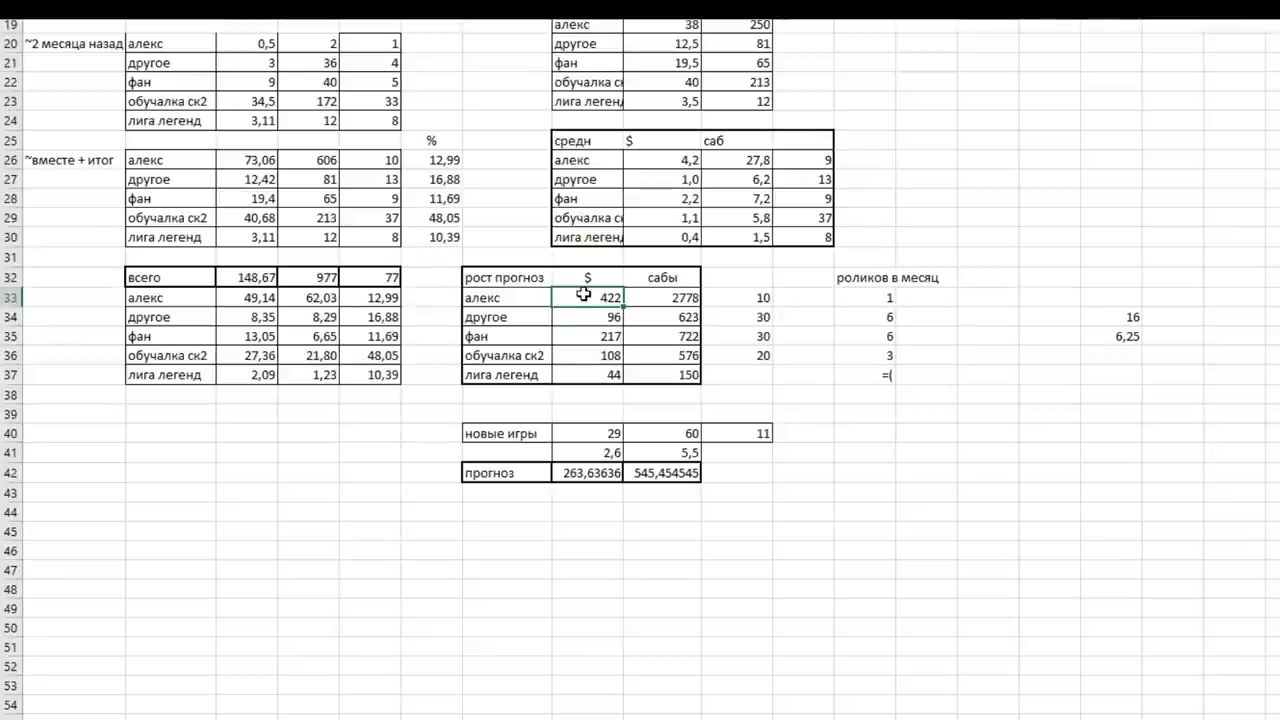
{"action": "left_click", "coordinate": [647, 297]}
{"action": "left_click_drag", "start_coordinate": [647, 297], "coordinate": [586, 281]}
{"action": "left_click", "coordinate": [586, 281]}
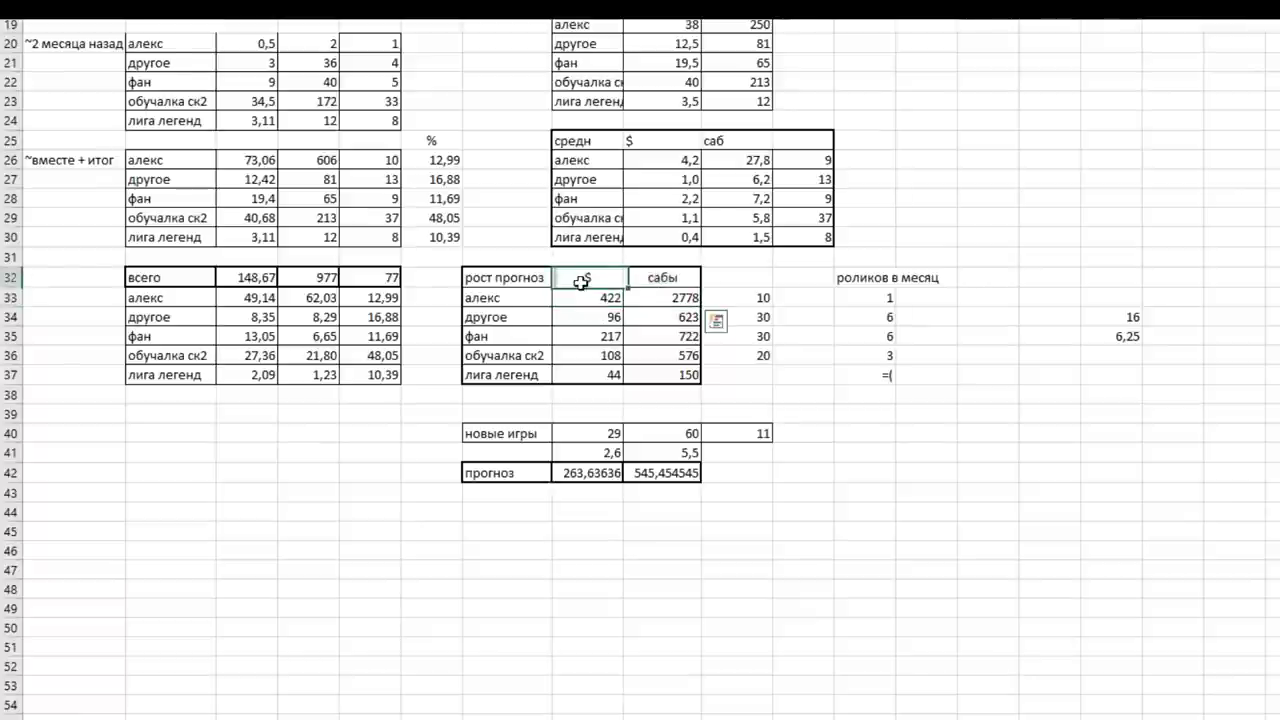
{"action": "left_click", "coordinate": [580, 297]}
{"action": "left_click_drag", "start_coordinate": [643, 297], "coordinate": [660, 277]}
{"action": "left_click", "coordinate": [641, 306]}
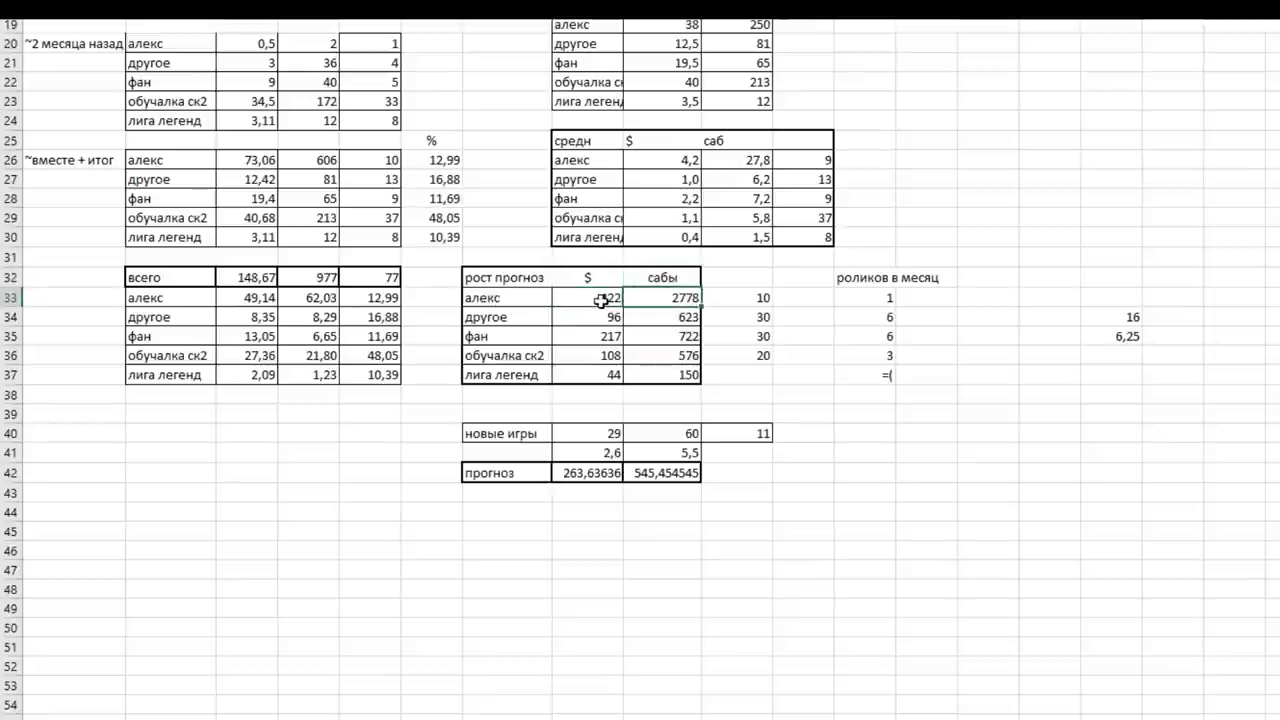
Review the forecast revenue and subscribers for "фан", "обучалка ск2" and "лига легенд" in the "рост прогноз" table
{"action": "left_click_drag", "start_coordinate": [594, 340], "coordinate": [652, 338]}
{"action": "left_click", "coordinate": [660, 341]}
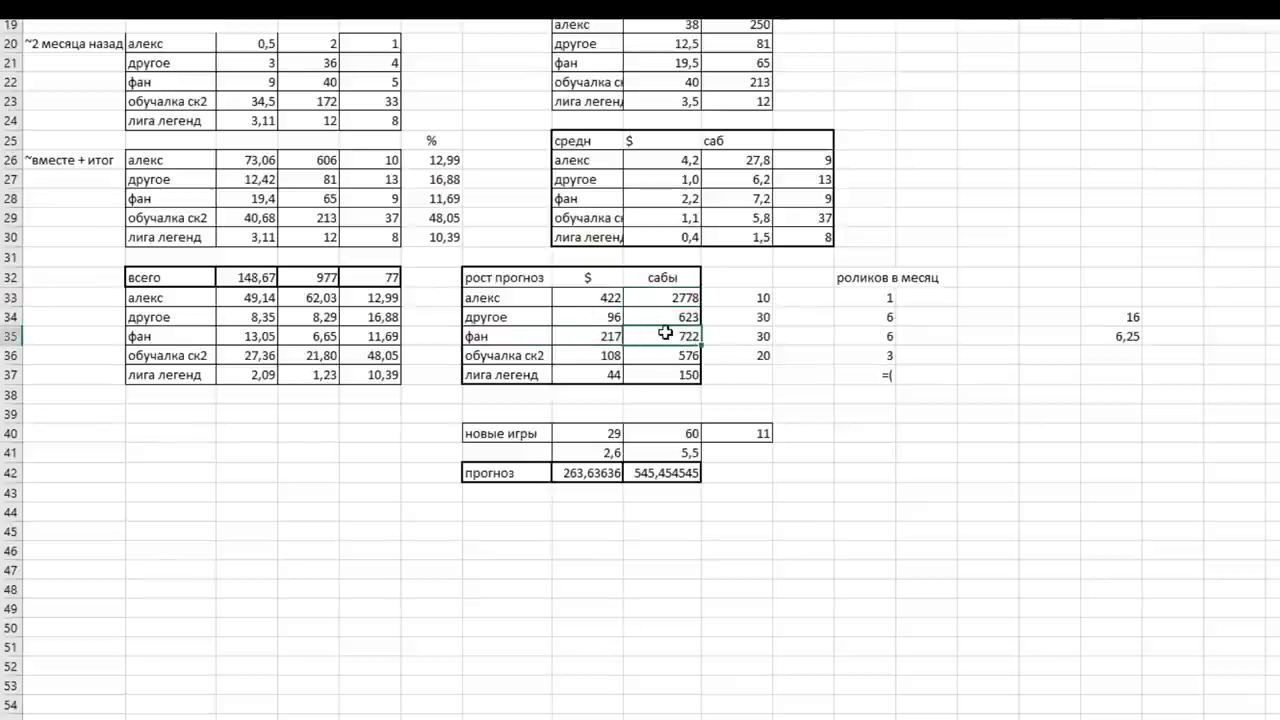
{"action": "left_click", "coordinate": [593, 337]}
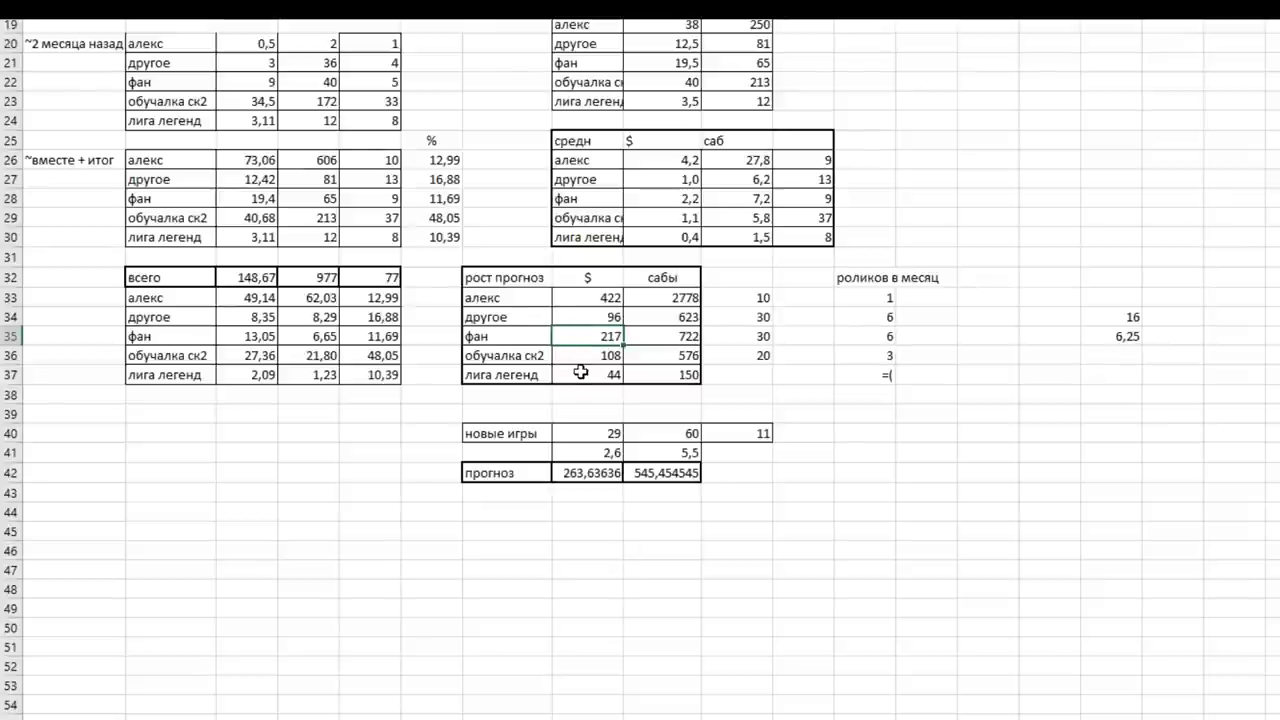
{"action": "left_click", "coordinate": [585, 360]}
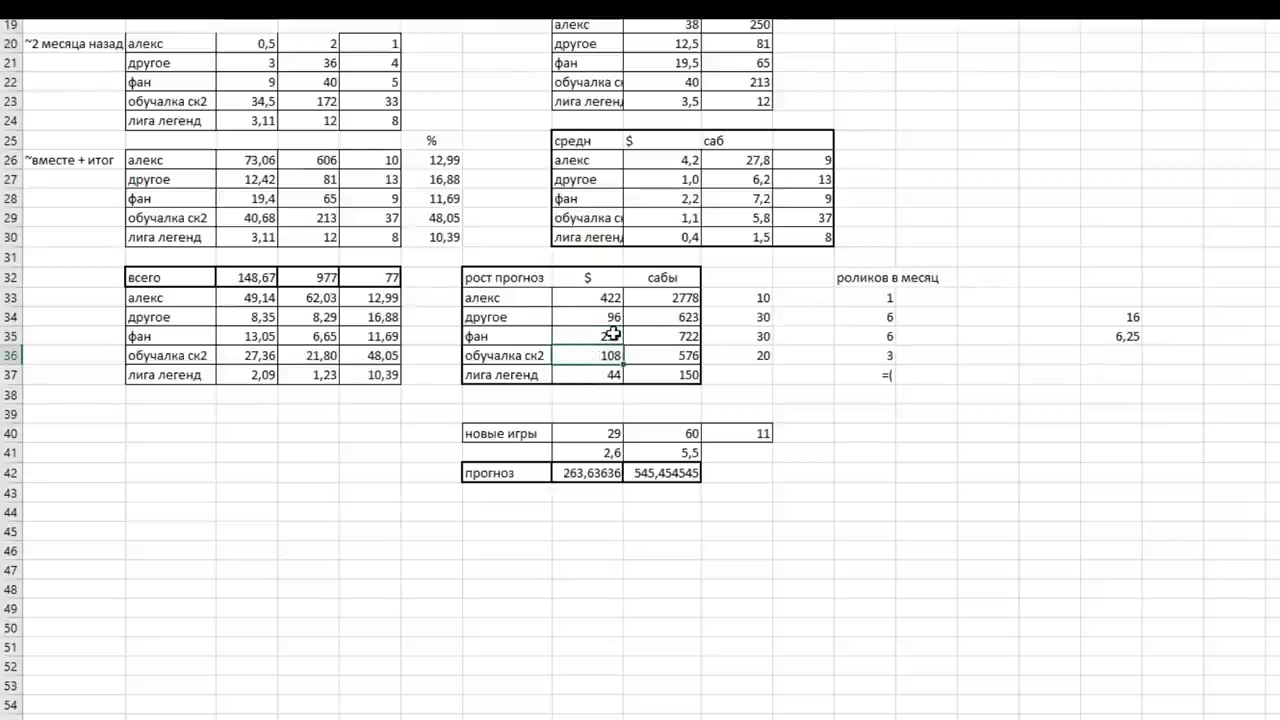
{"action": "left_click_drag", "start_coordinate": [590, 375], "coordinate": [662, 374]}
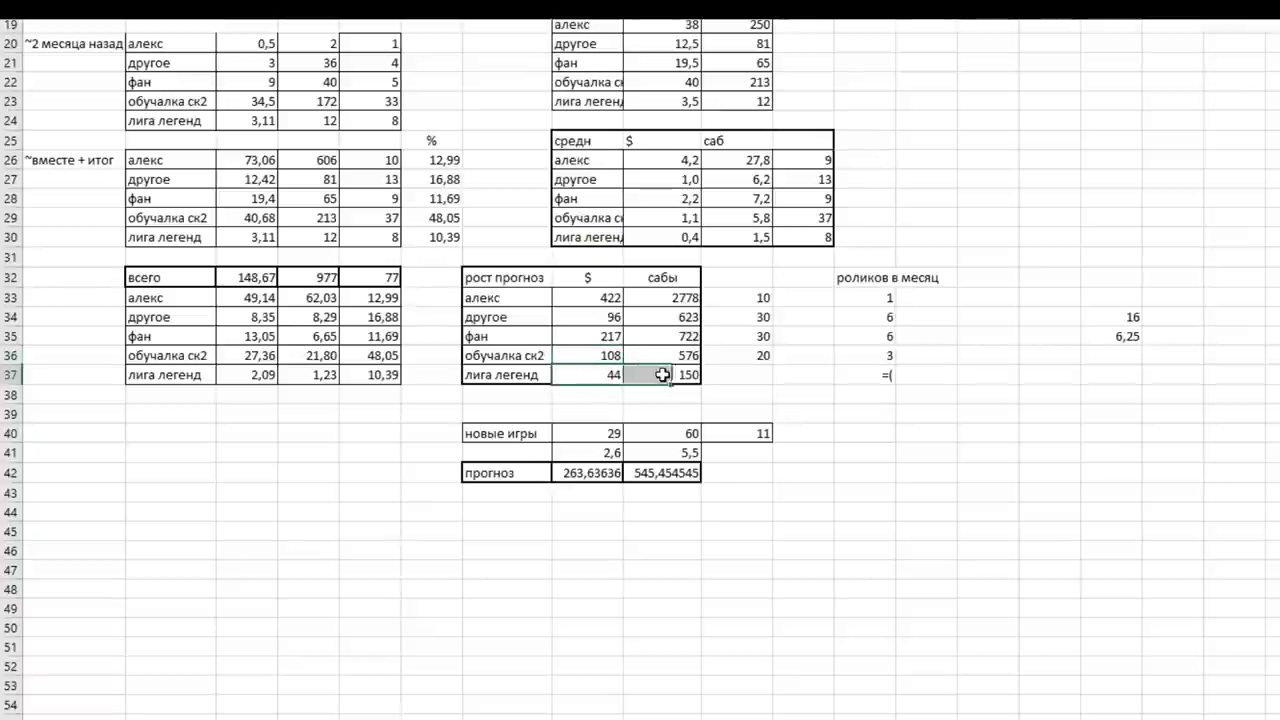
{"action": "left_click", "coordinate": [568, 371]}
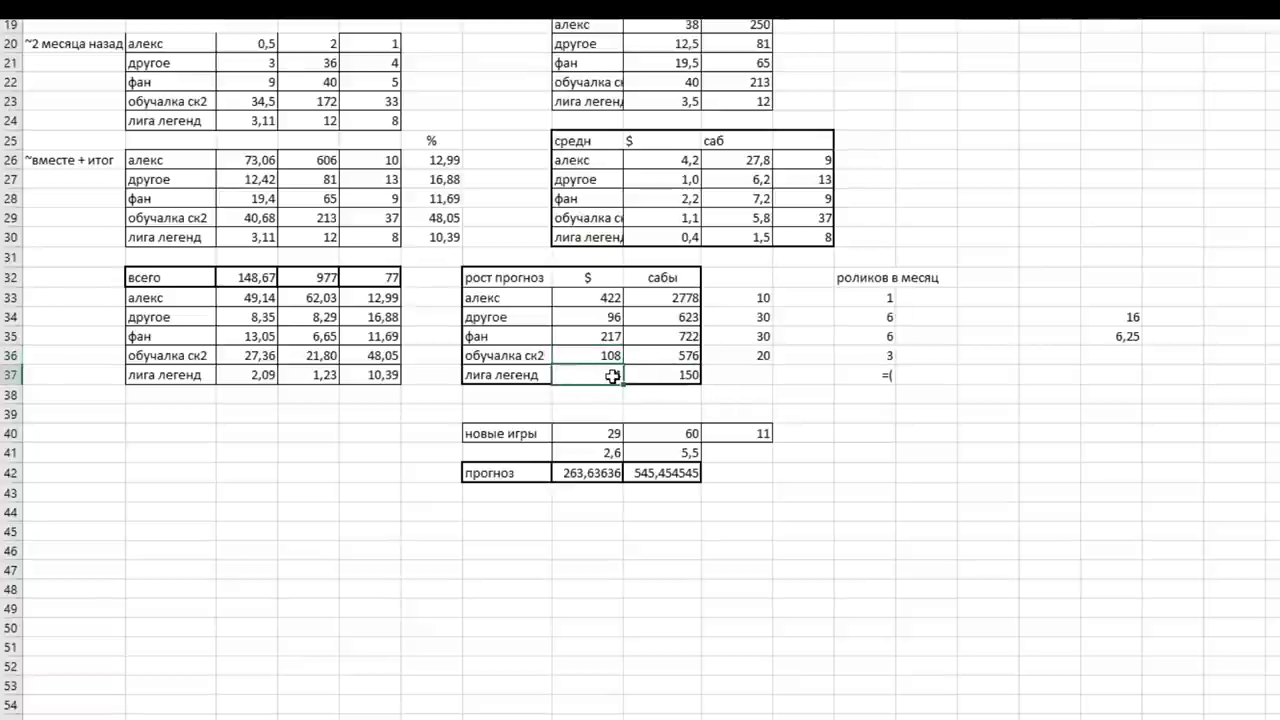
{"action": "left_click", "coordinate": [688, 374]}
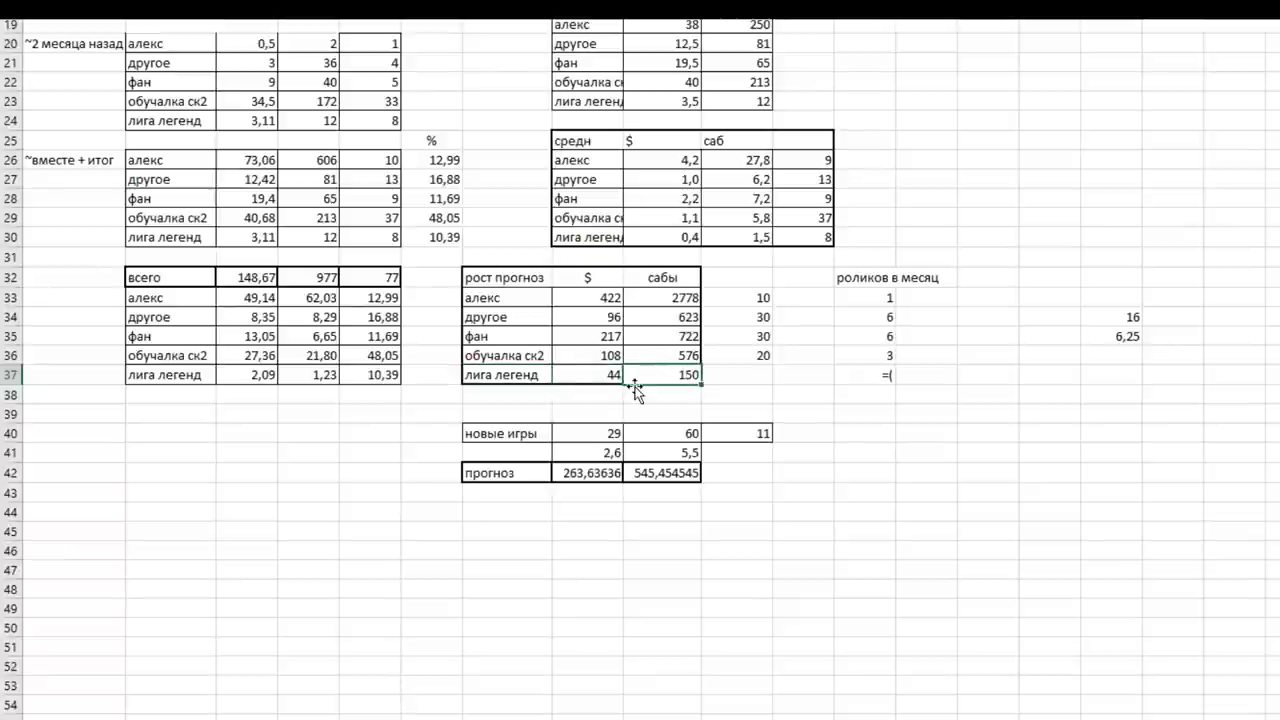
{"action": "left_click", "coordinate": [574, 375]}
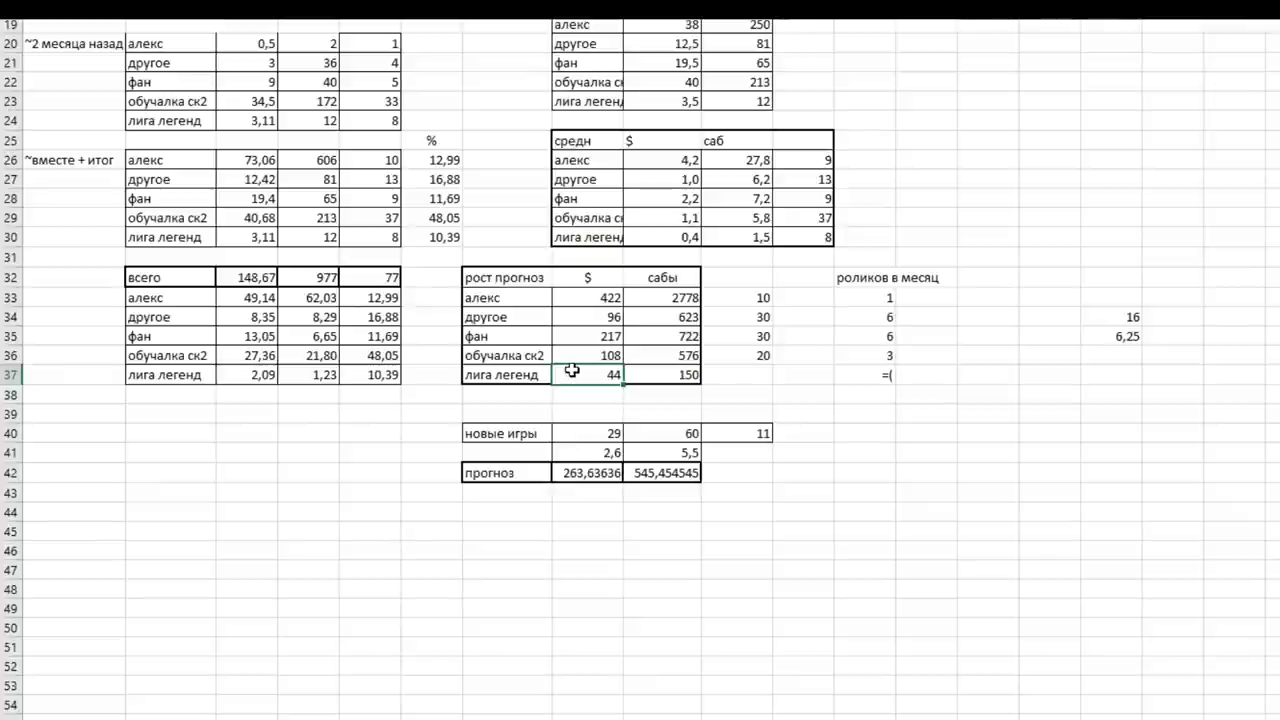
Examine the "новые игры" figures in row 40 and the revenue and subscriber averages beneath them in row 41
{"action": "scroll", "coordinate": [556, 400], "scroll_direction": "down", "scroll_amount": 1}
{"action": "left_click_drag", "start_coordinate": [506, 378], "coordinate": [750, 377]}
{"action": "left_click", "coordinate": [745, 378]}
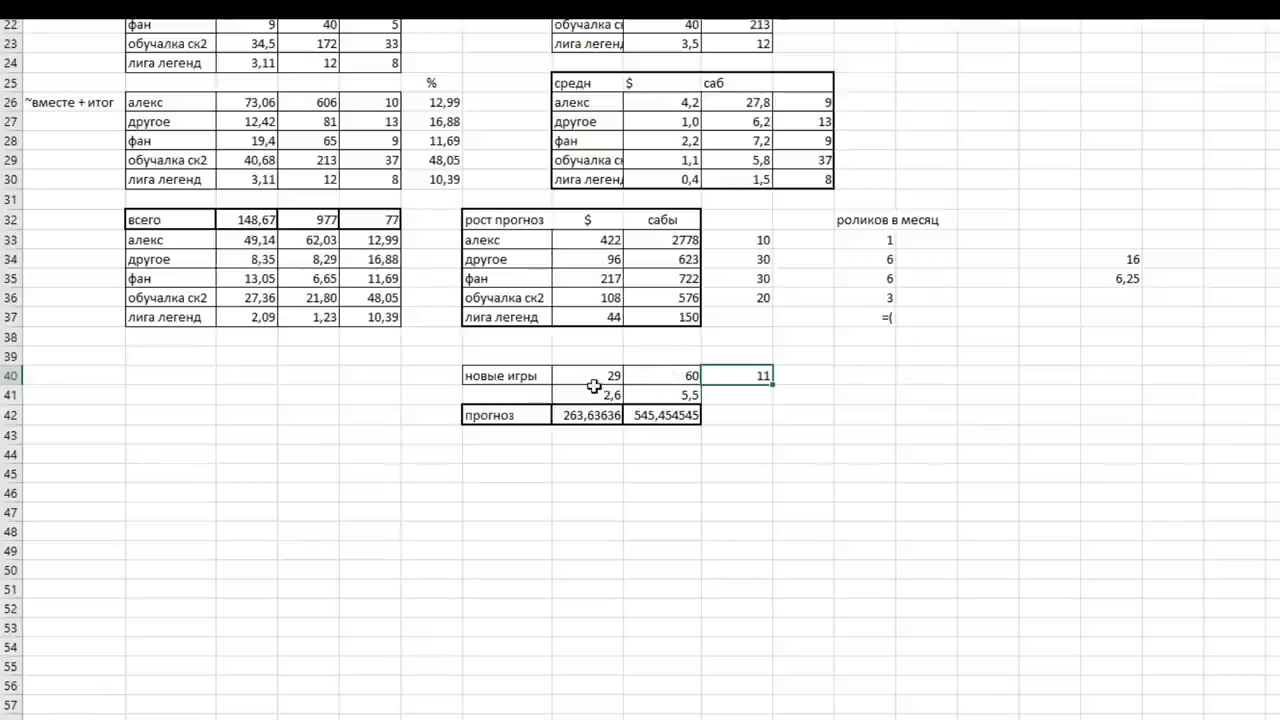
{"action": "left_click", "coordinate": [665, 396]}
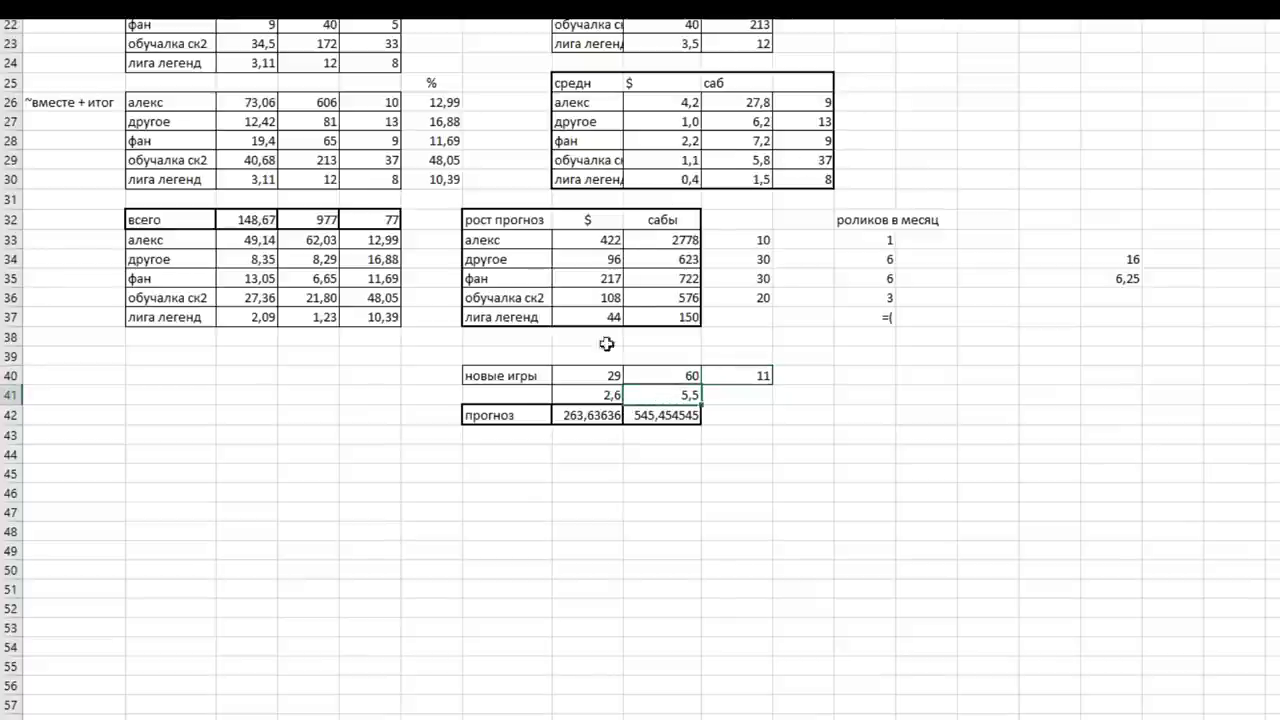
{"action": "left_click", "coordinate": [608, 396]}
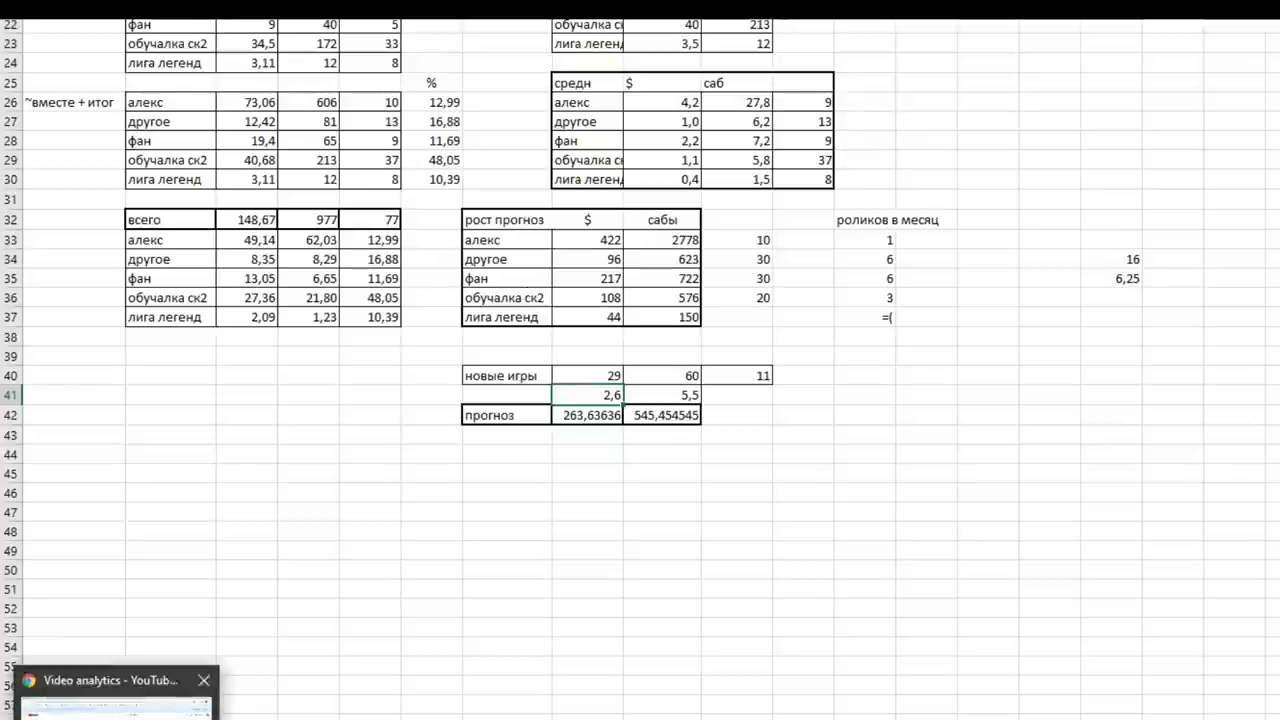
Examine the "обучалка ск2" forecast in row 36 of the "рост прогноз" table, covering both revenue and subscribers
{"action": "mouse_move", "coordinate": [449, 253]}
{"action": "left_mouse_down"}
{"action": "mouse_move", "coordinate": [670, 372]}
{"action": "mouse_move", "coordinate": [651, 366]}
{"action": "left_mouse_up"}
{"action": "left_click_drag", "start_coordinate": [470, 297], "coordinate": [511, 300]}
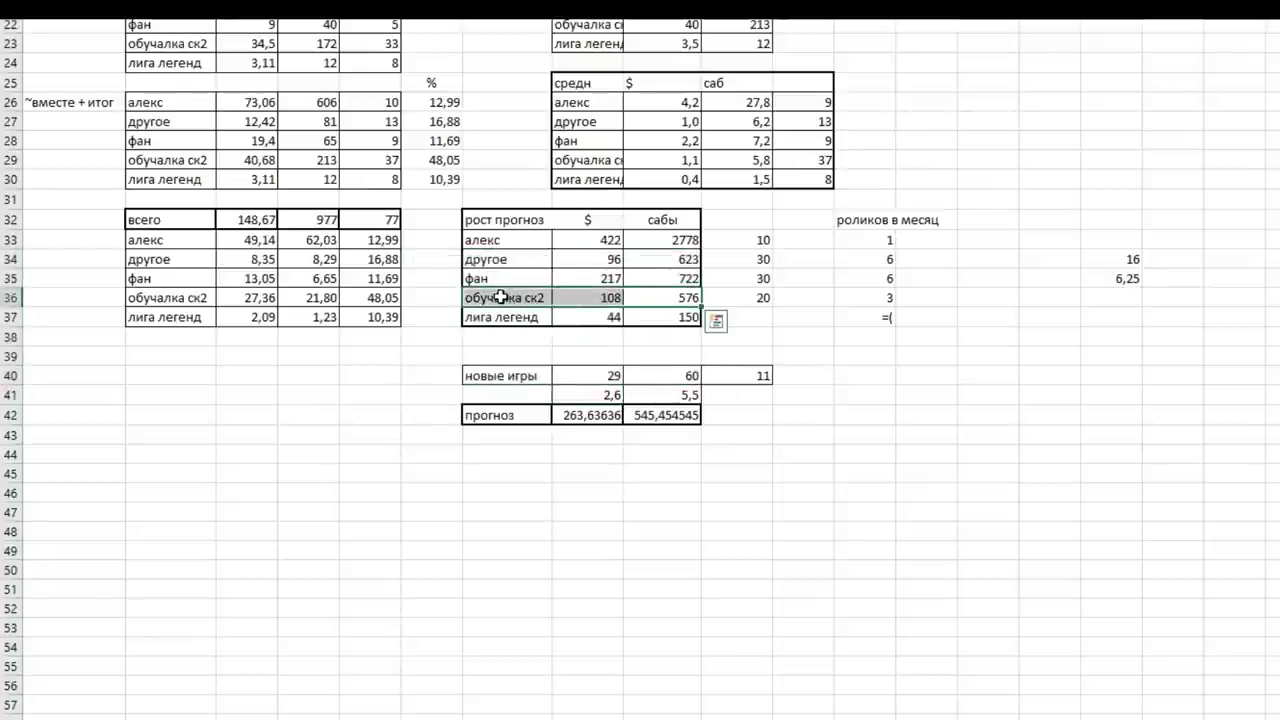
{"action": "left_click_drag", "start_coordinate": [495, 297], "coordinate": [651, 301]}
{"action": "left_click", "coordinate": [608, 296]}
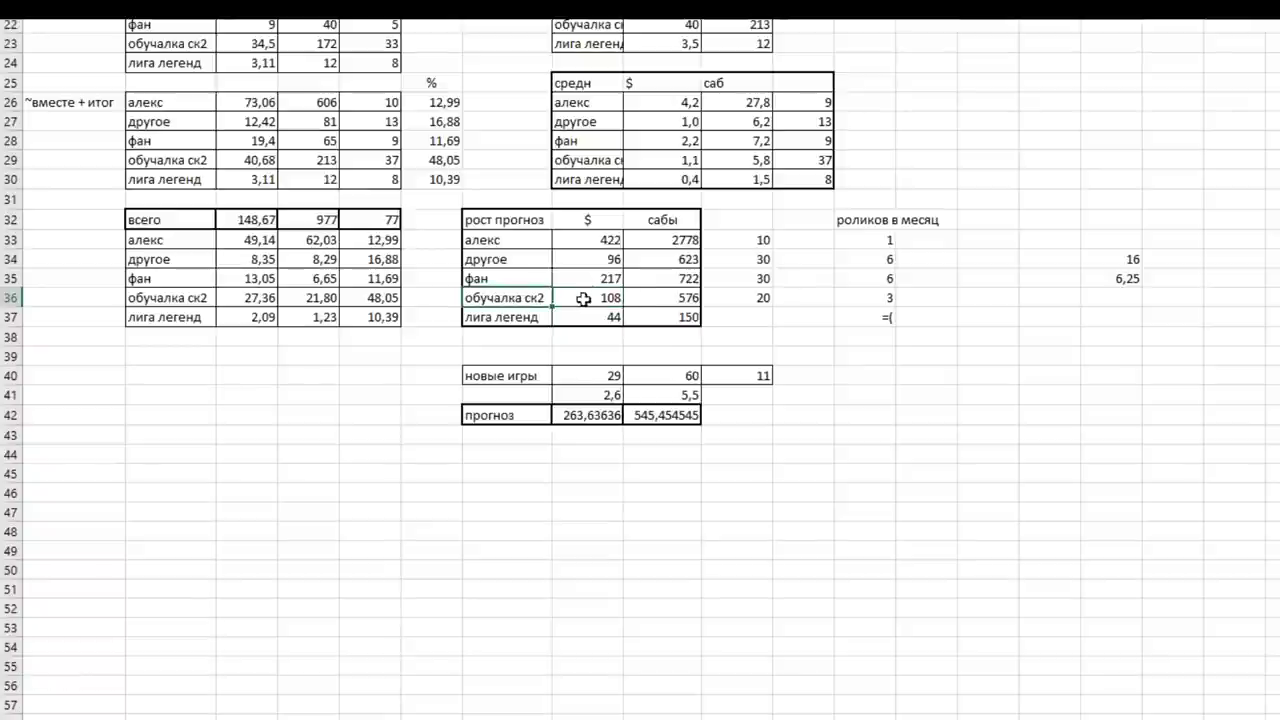
{"action": "left_click", "coordinate": [660, 295]}
{"action": "left_click", "coordinate": [595, 297]}
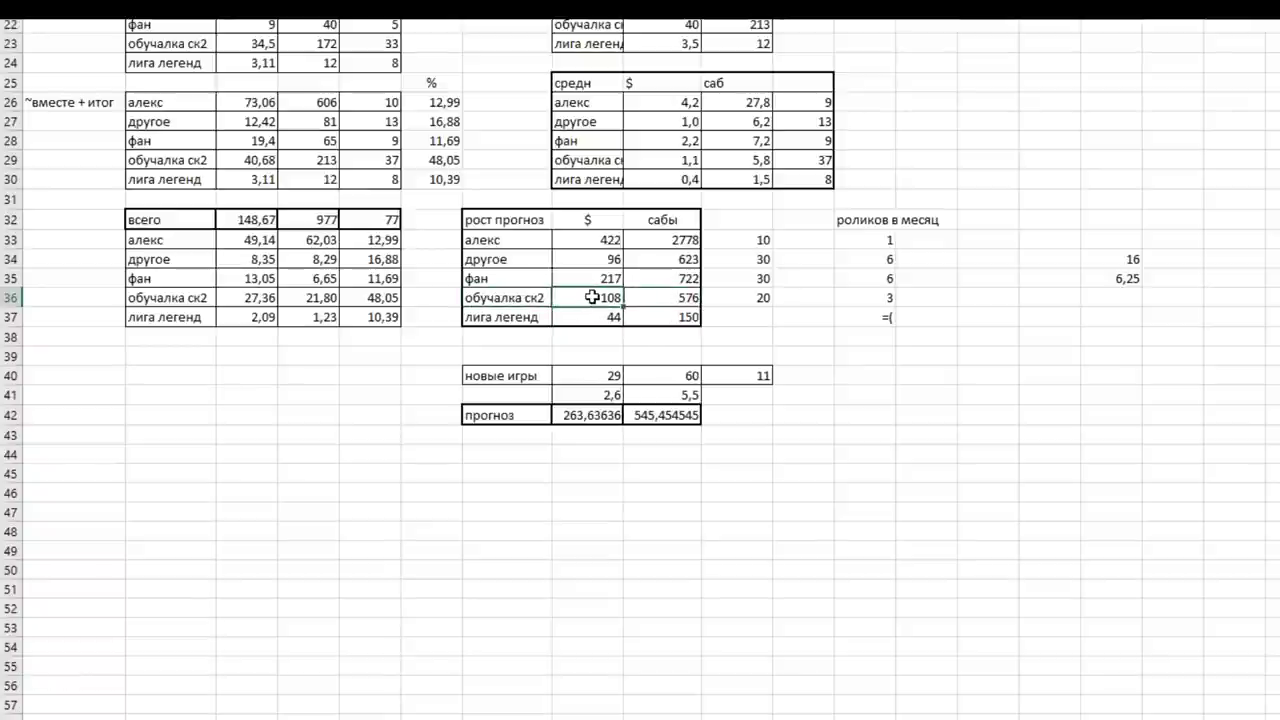
{"action": "left_click_drag", "start_coordinate": [506, 300], "coordinate": [665, 297]}
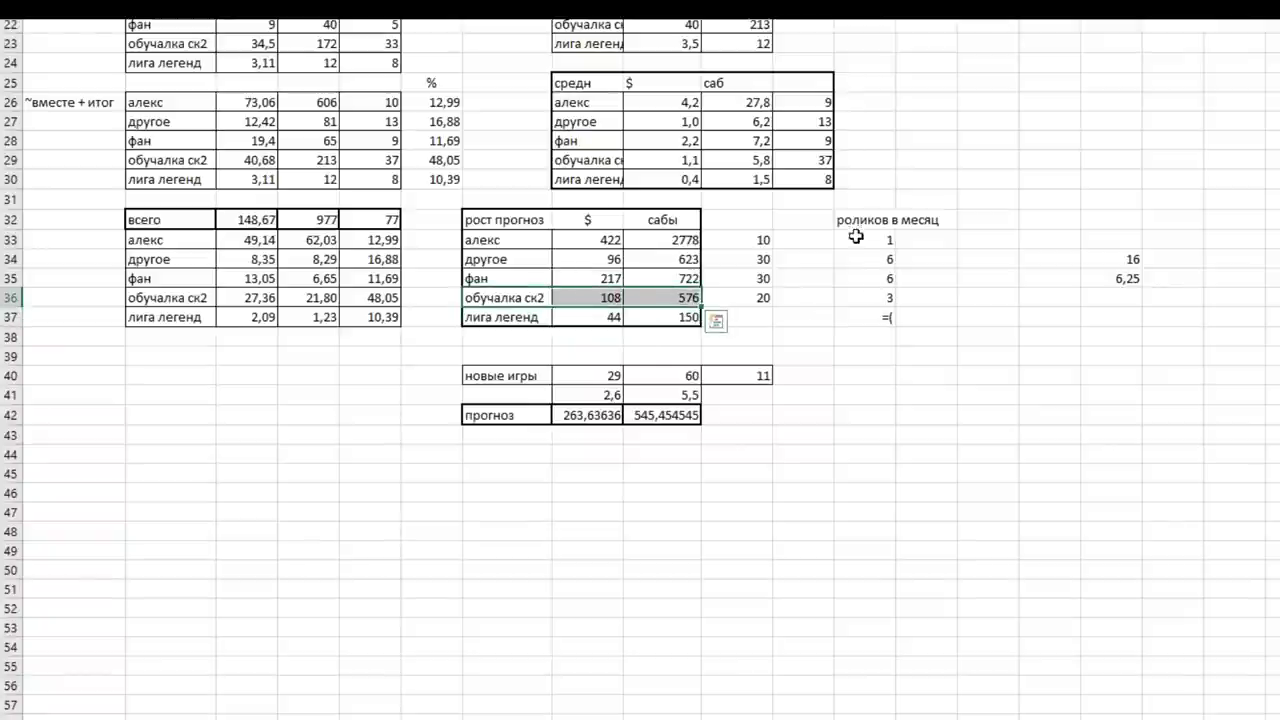
Review the "роликов в месяц" plan by content type, focusing on the monthly video counts for "другое" and "фан" in rows 34 and 35
{"action": "left_click_drag", "start_coordinate": [856, 235], "coordinate": [860, 297]}
{"action": "left_click", "coordinate": [863, 297]}
{"action": "left_click", "coordinate": [846, 318]}
{"action": "key", "text": "Up"}
{"action": "key", "text": "Up"}
{"action": "left_click", "coordinate": [870, 263], "text": "shift"}
{"action": "left_click", "coordinate": [866, 248], "text": "shift"}
{"action": "left_click", "coordinate": [862, 251], "text": "shift"}
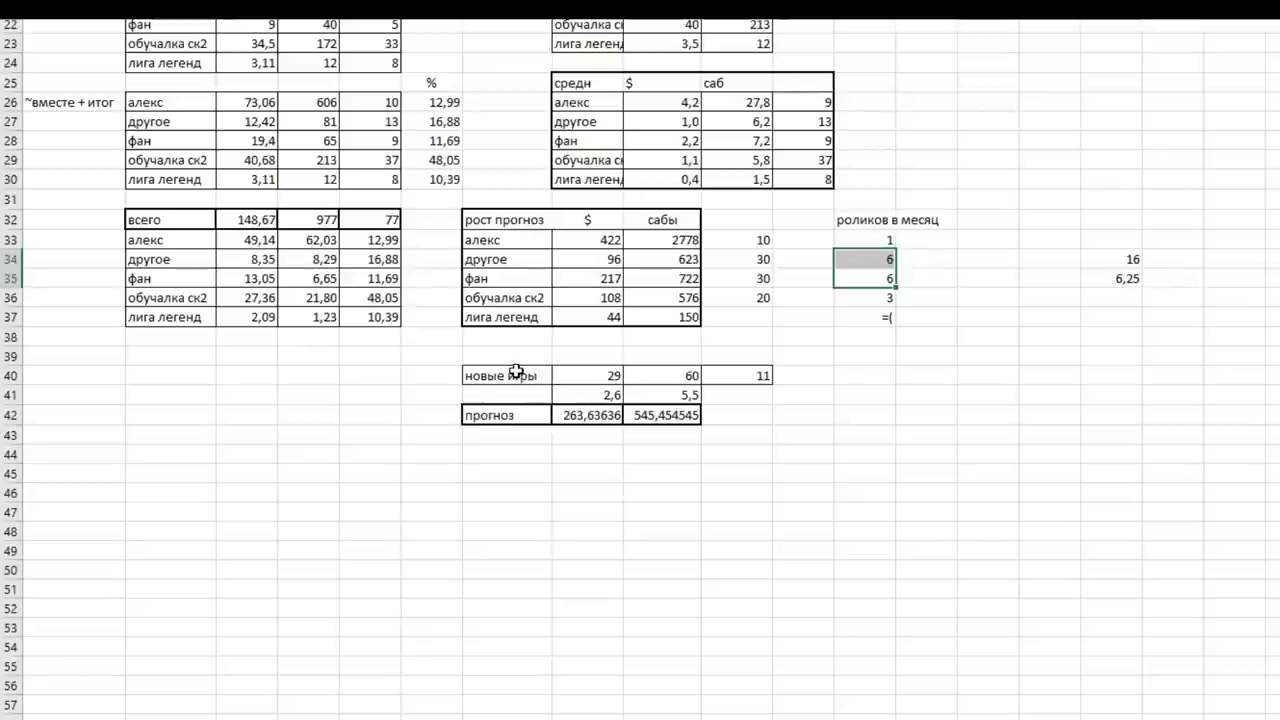
{"action": "left_click", "coordinate": [870, 258]}
{"action": "left_click", "coordinate": [867, 272]}
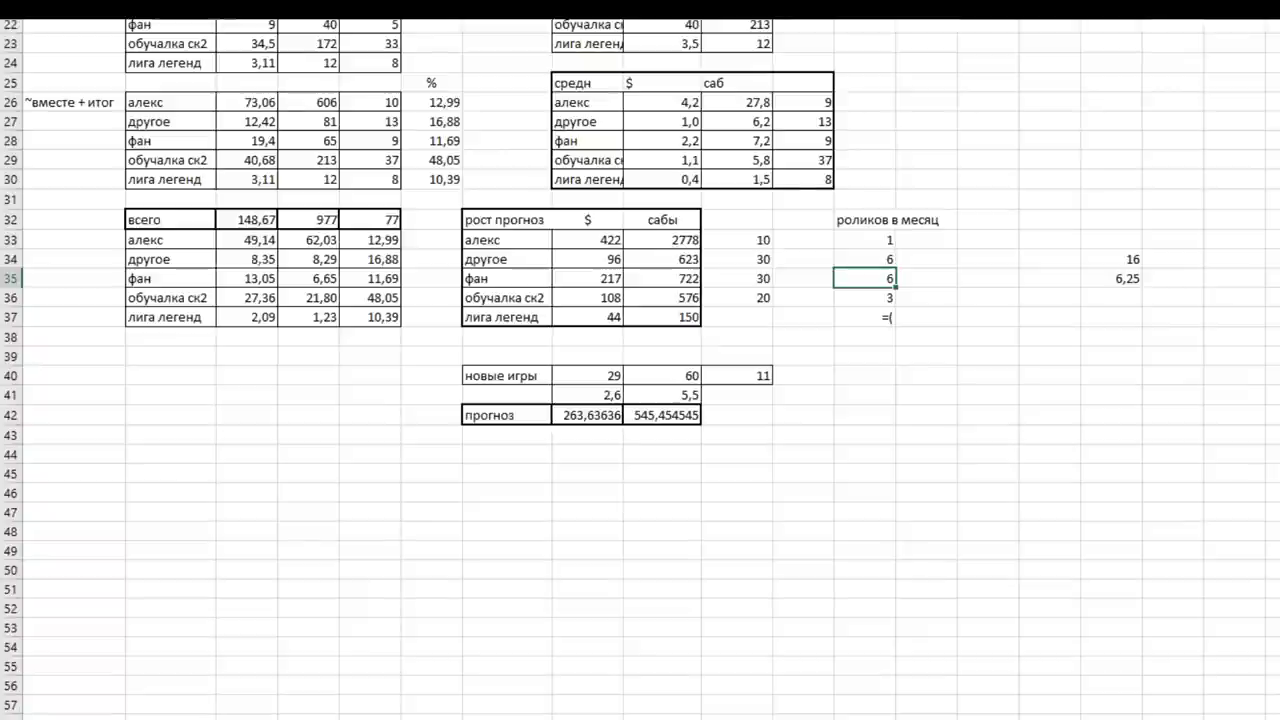